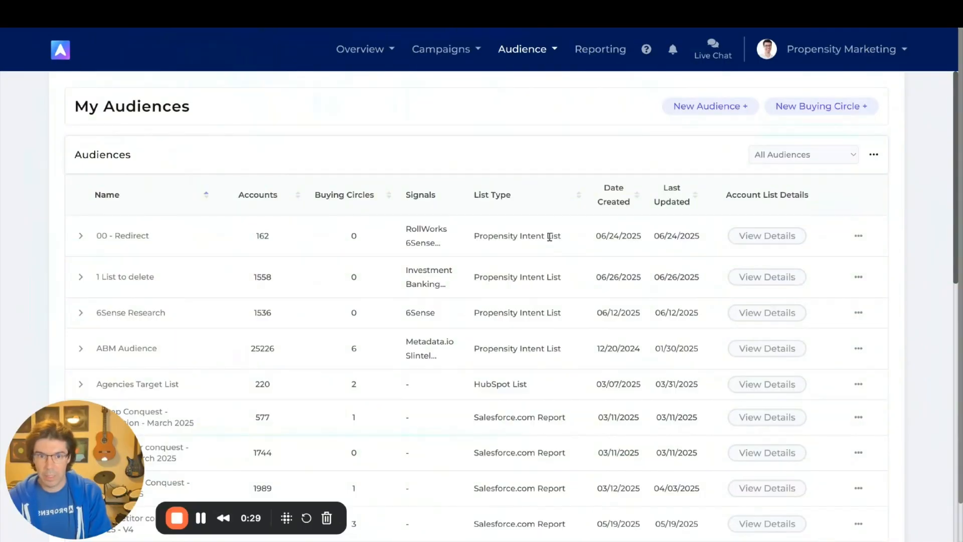
Start a new audience as an account list based on ICP segmentation
scroll(550, 237, down, 4)
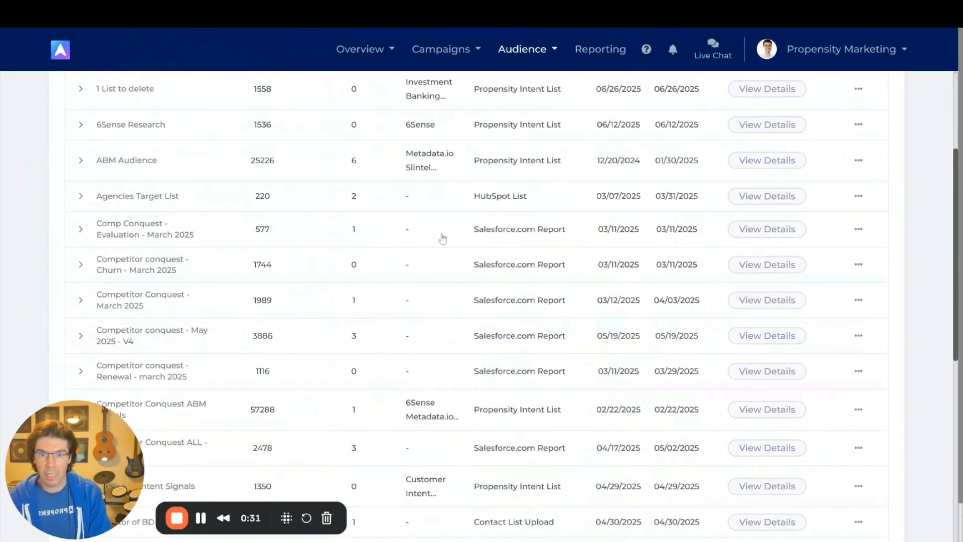
scroll(442, 239, down, 3)
scroll(493, 303, down, 1)
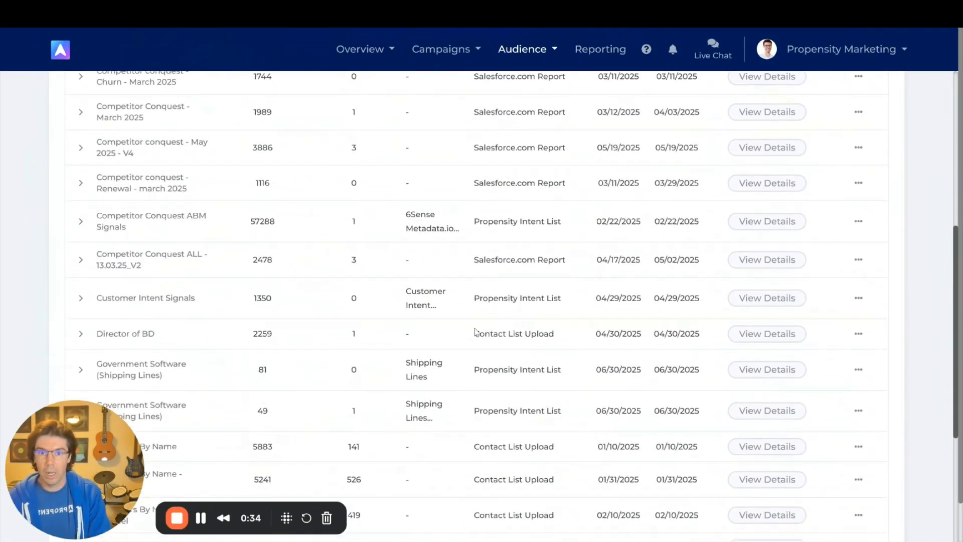
scroll(560, 337, up, 8)
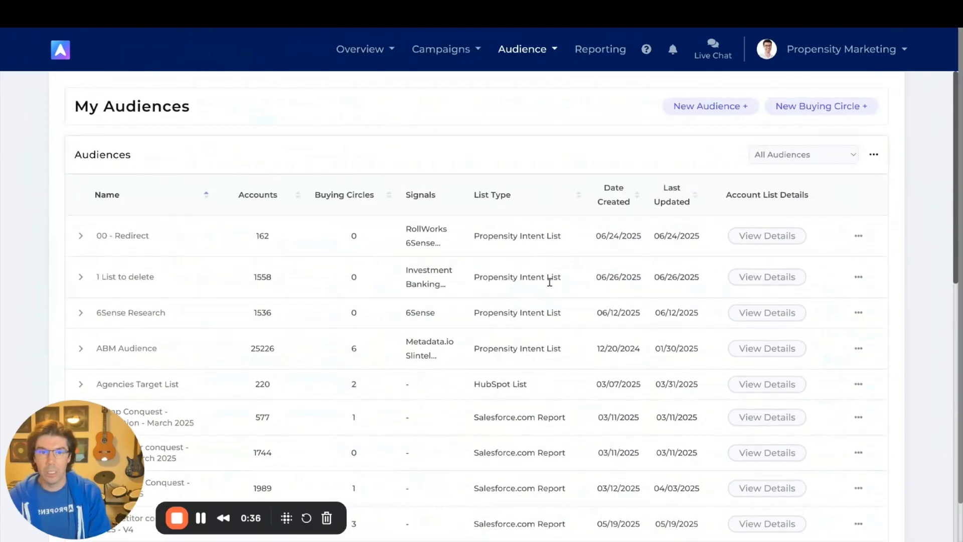
click(686, 112)
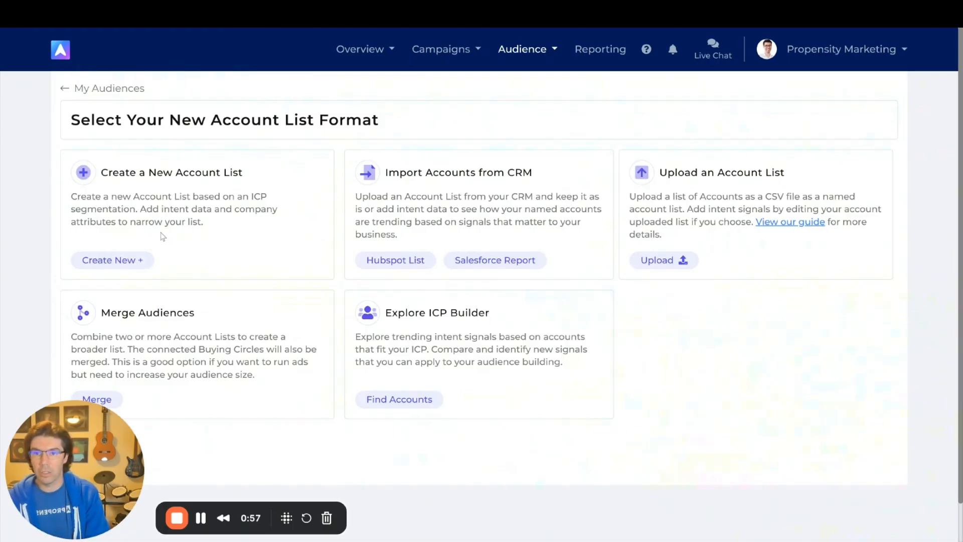
click(129, 259)
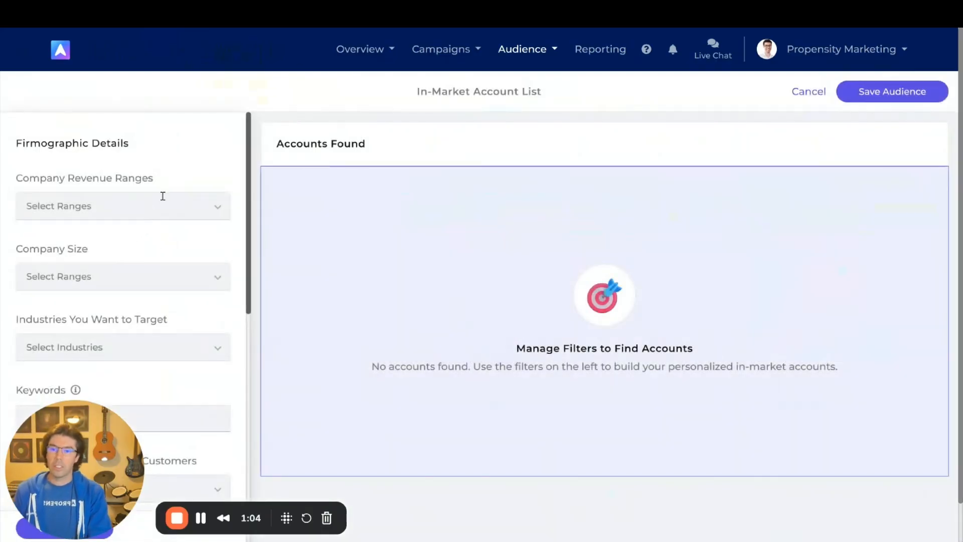
Filter the account list to companies in the $10-$50MM revenue range
click(134, 202)
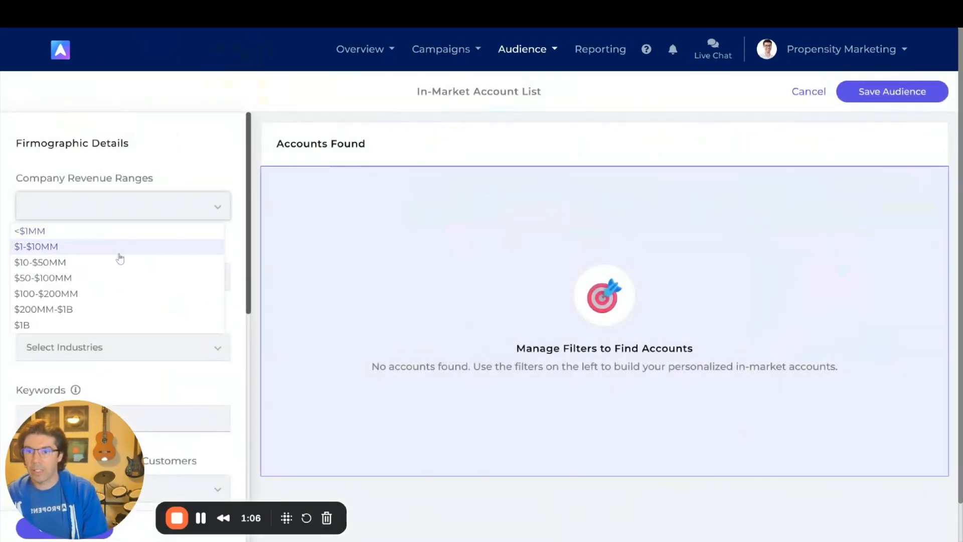
click(120, 261)
click(142, 157)
scroll(146, 157, down, 1)
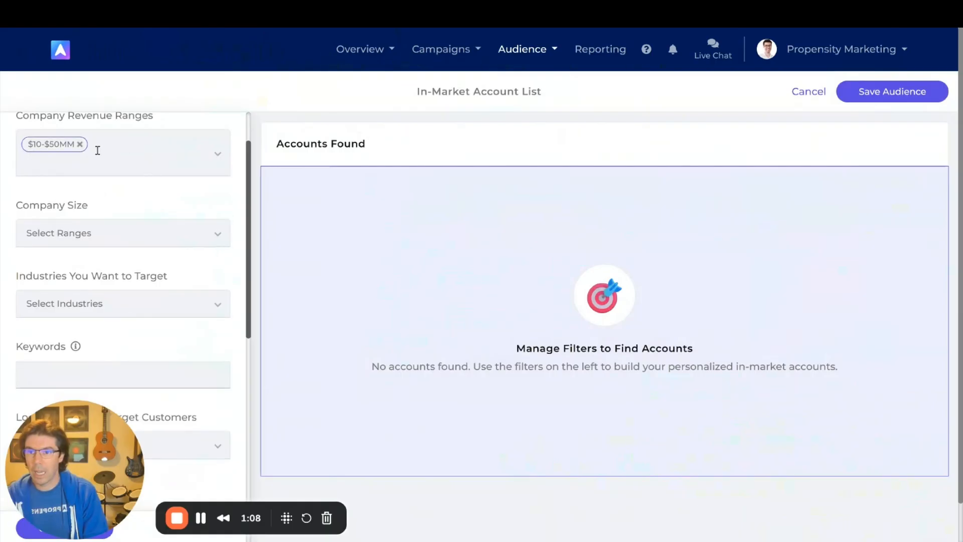
Add Software as the industry to target in the firmographic details
scroll(126, 174, down, 1)
click(133, 239)
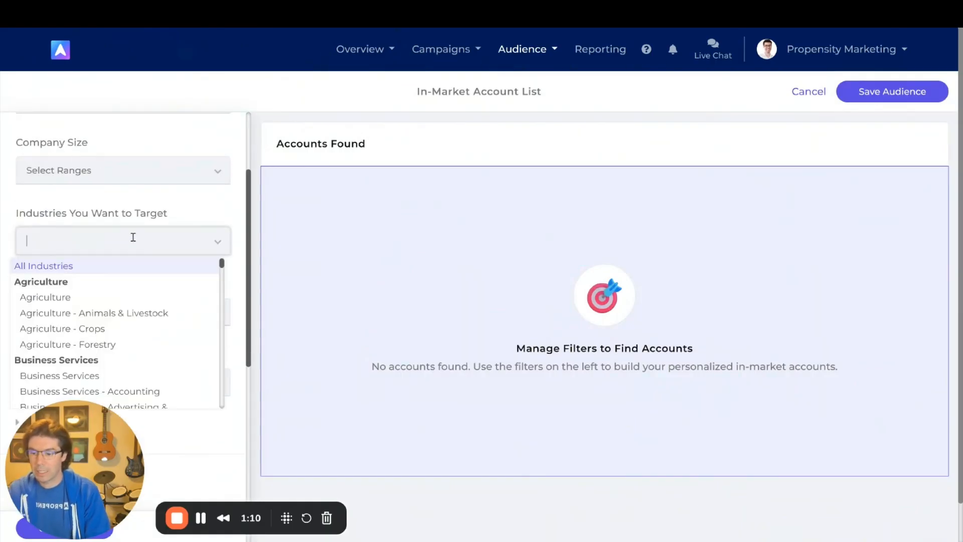
text(soft)
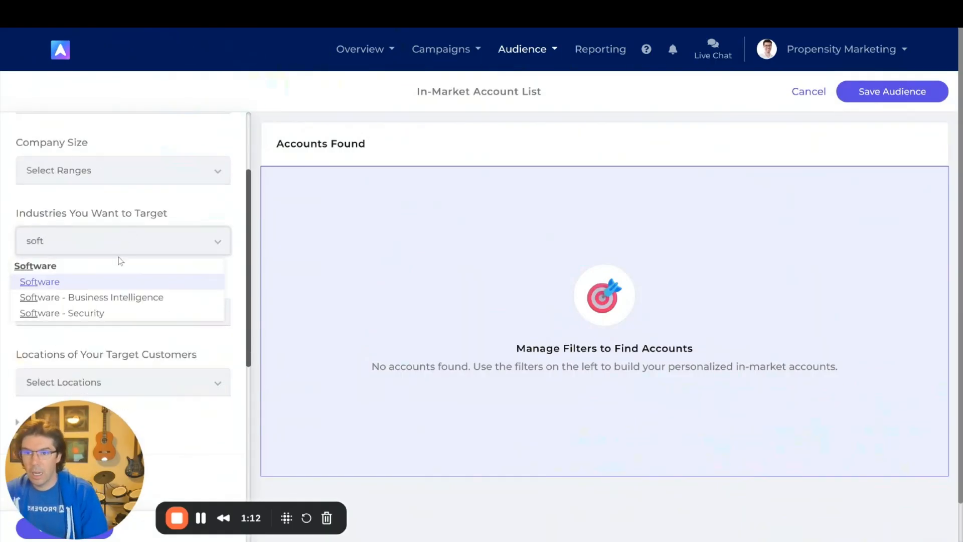
click(119, 281)
click(172, 251)
Set the location of the target customers to United States
scroll(186, 245, down, 2)
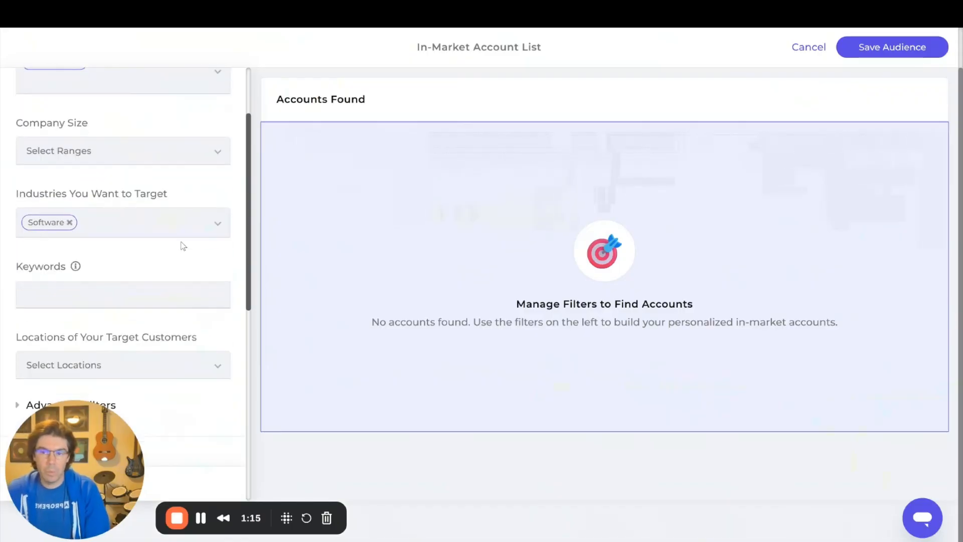
click(184, 301)
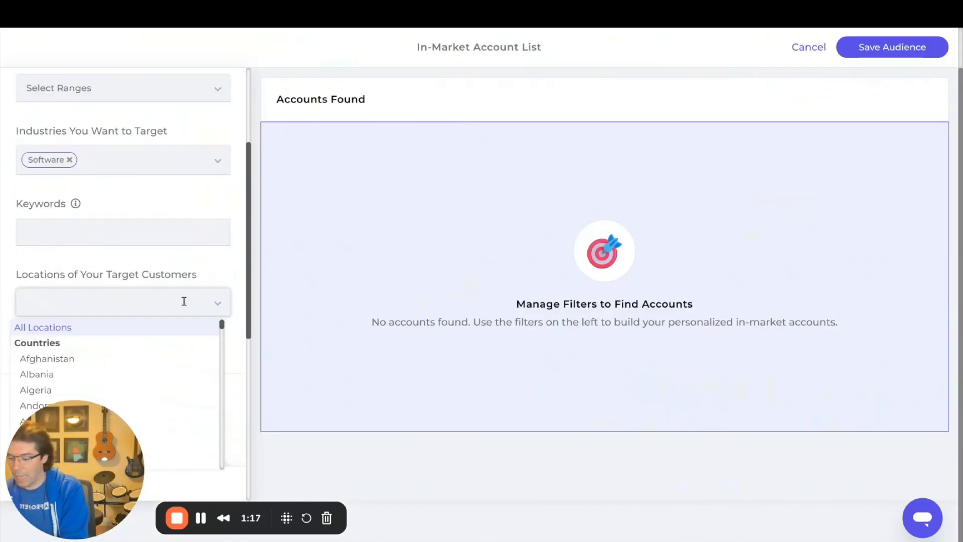
text(unit)
click(152, 374)
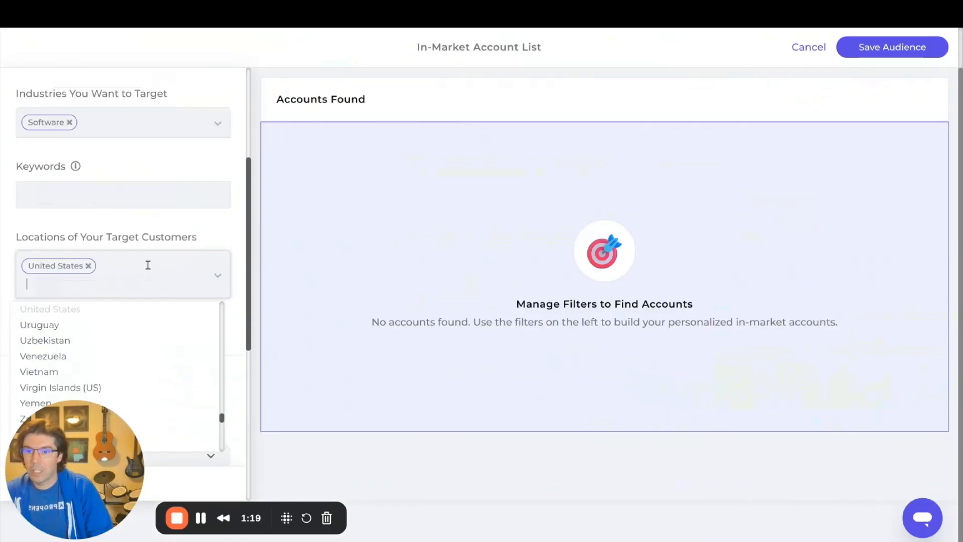
click(175, 144)
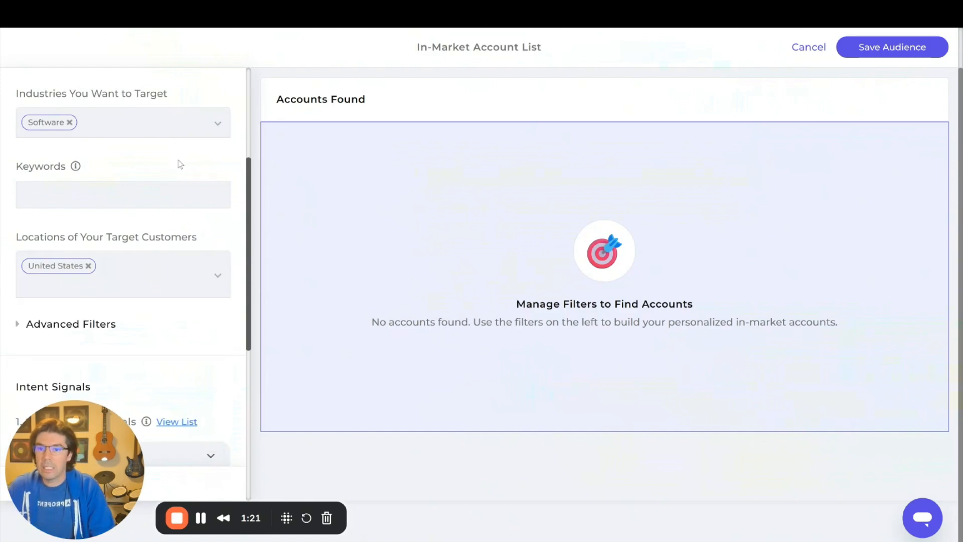
Add the keyword "government" to the filters and update the list of matching accounts
scroll(181, 168, up, 2)
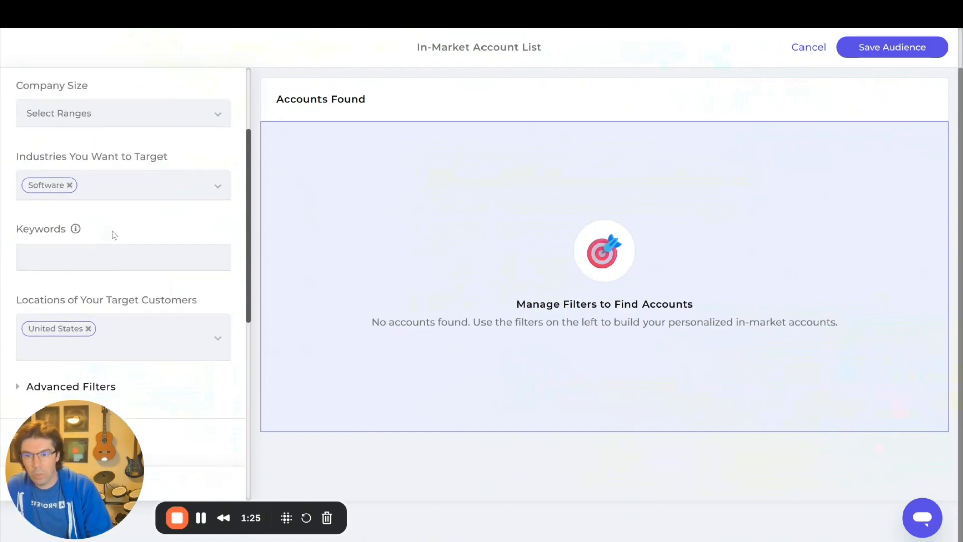
click(97, 262)
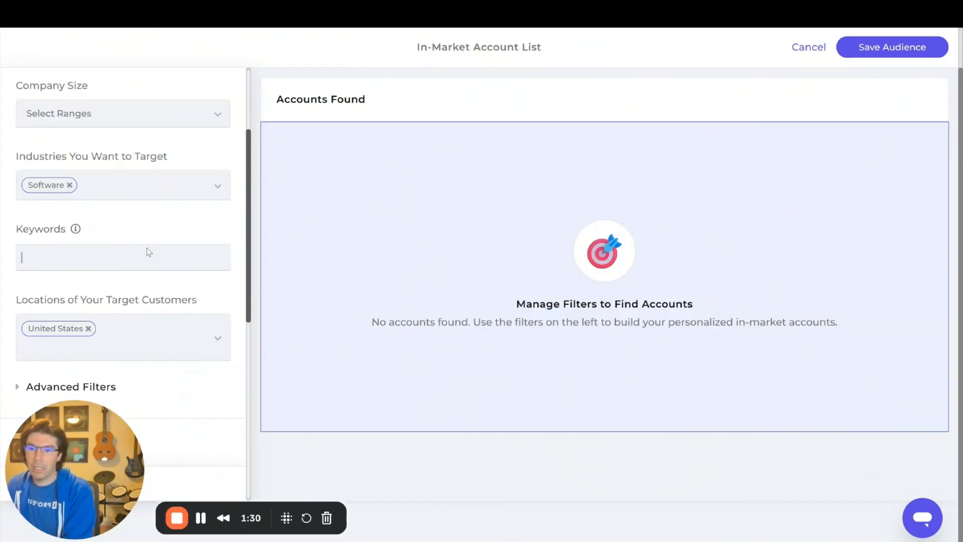
text(gov)
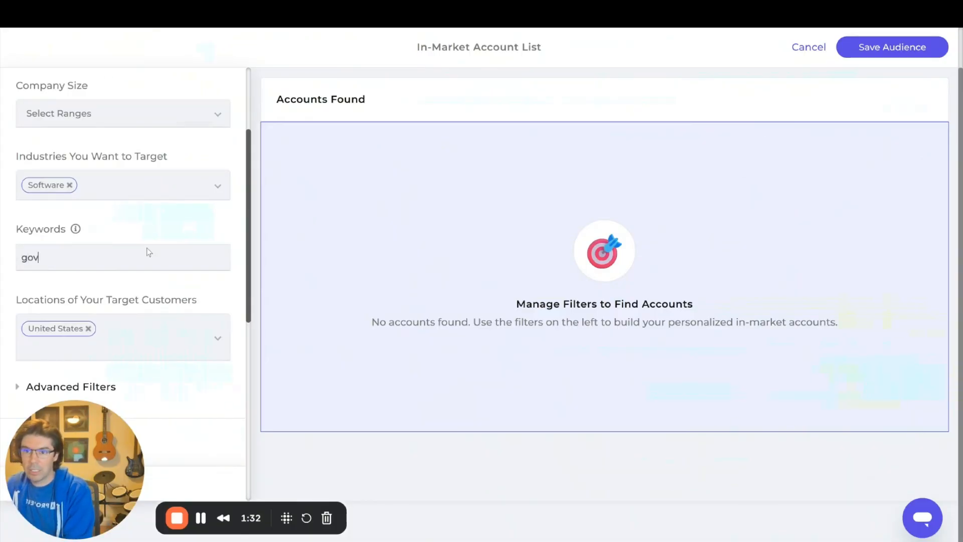
text(ernment)
key(Return)
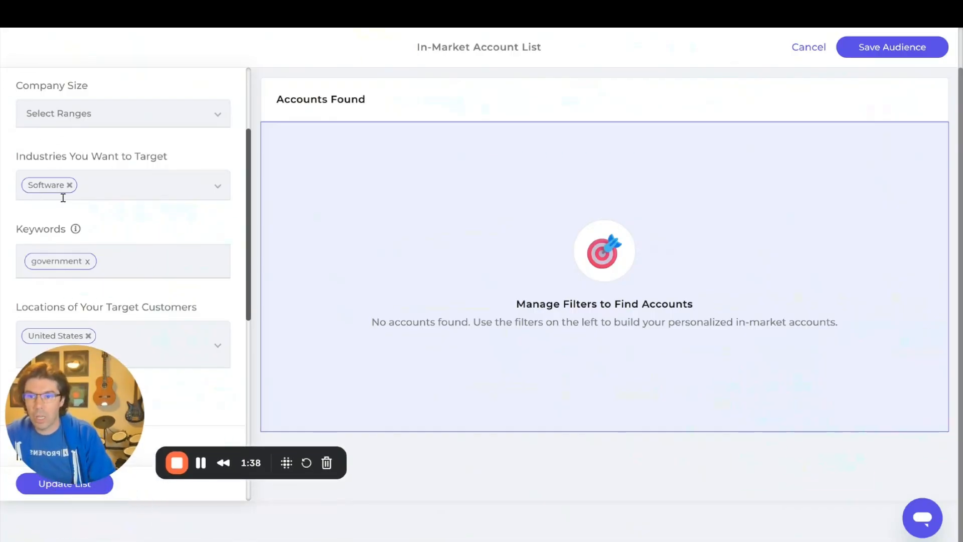
scroll(63, 197, up, 3)
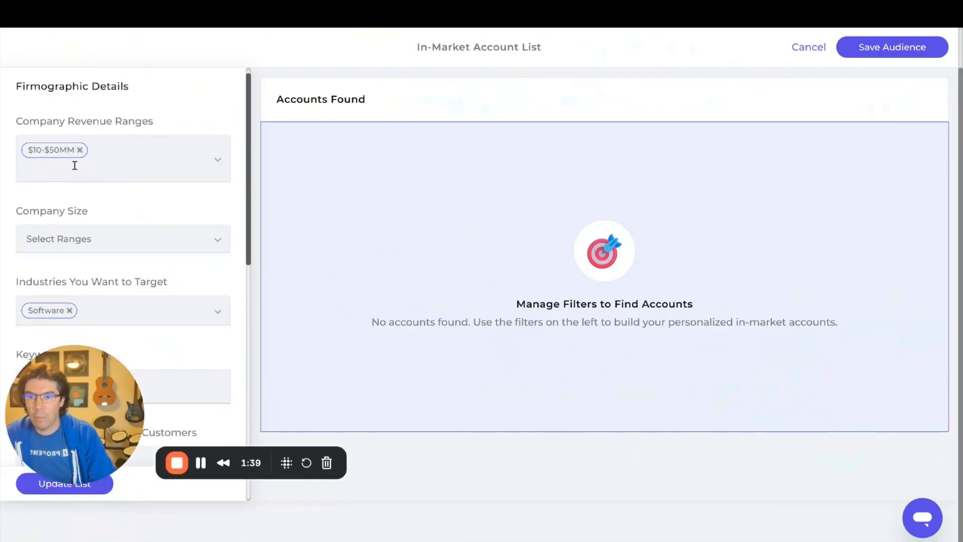
click(23, 492)
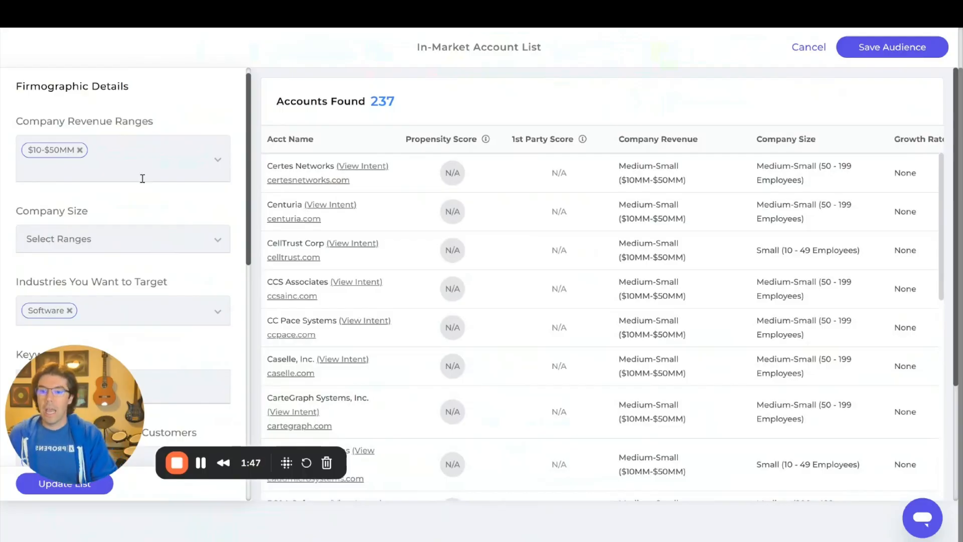
Examine the intent data page of Certes Networks, including its 90-day trend and intent signals, and return to the account list
scroll(142, 178, down, 3)
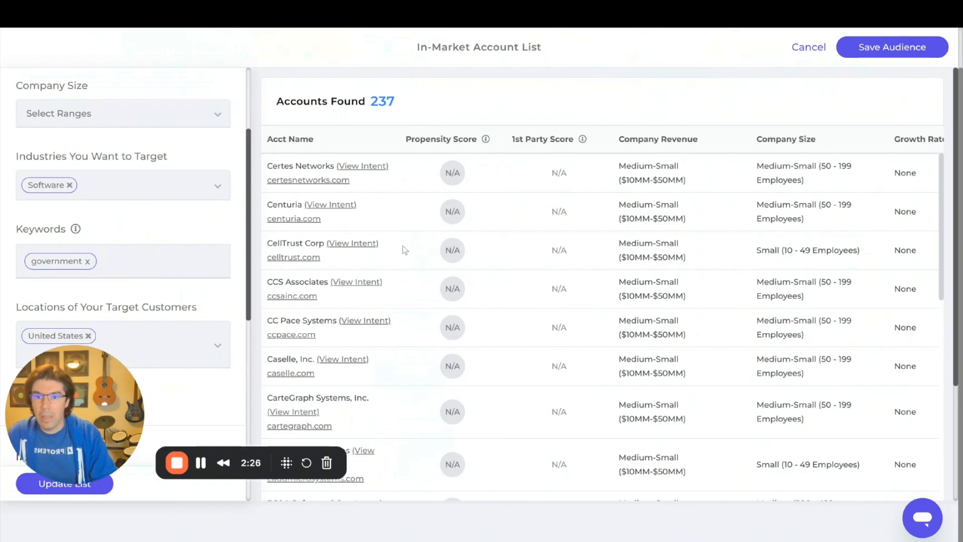
scroll(392, 220, up, 1)
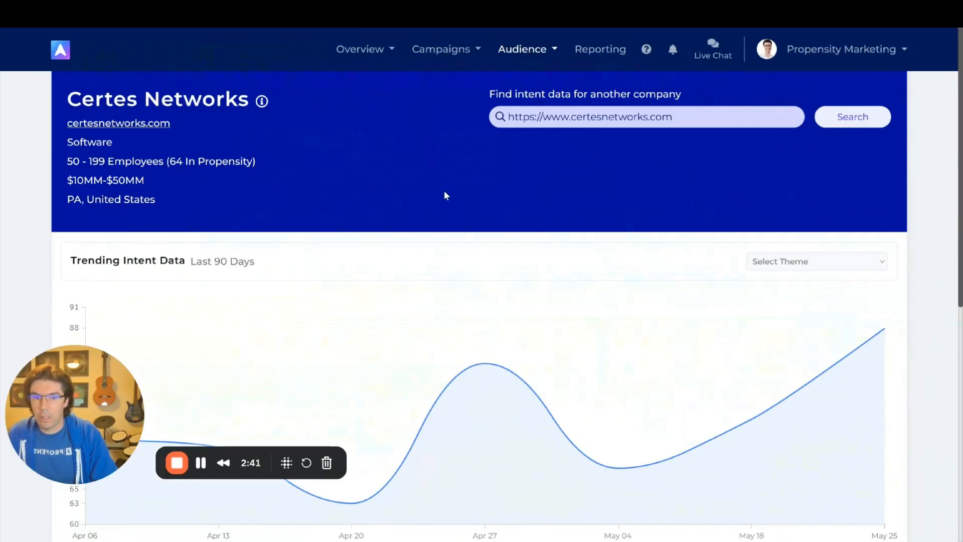
scroll(436, 190, down, 5)
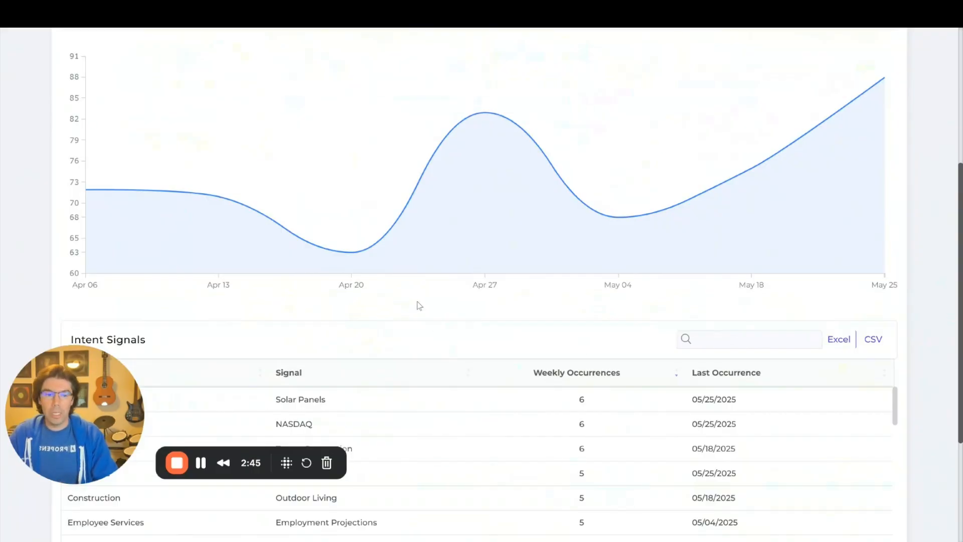
scroll(420, 307, up, 3)
scroll(420, 305, up, 2)
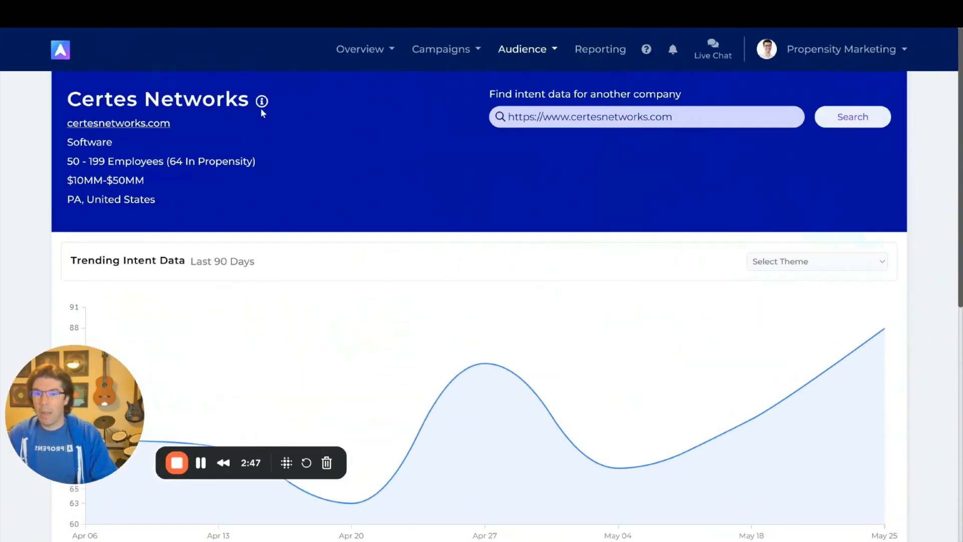
mouse_move(261, 103)
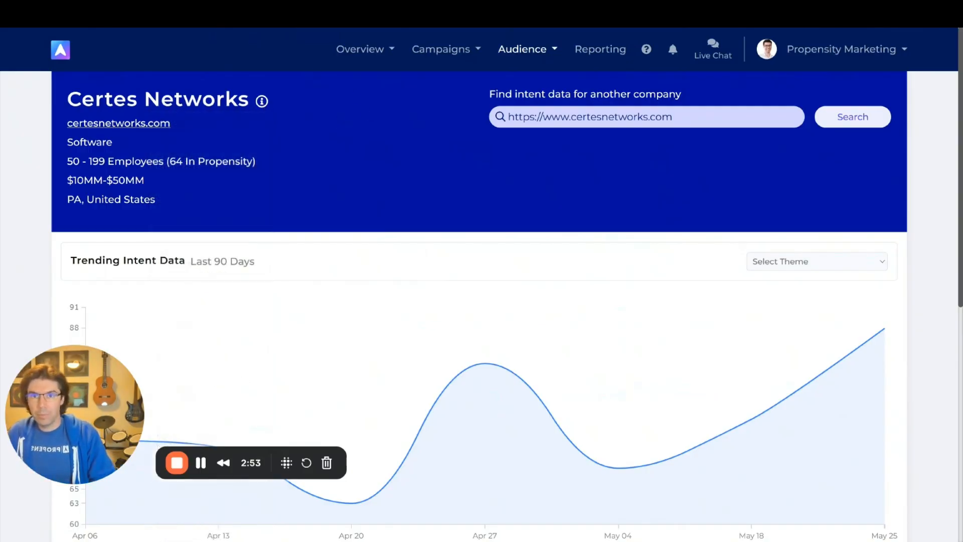
click(306, 13)
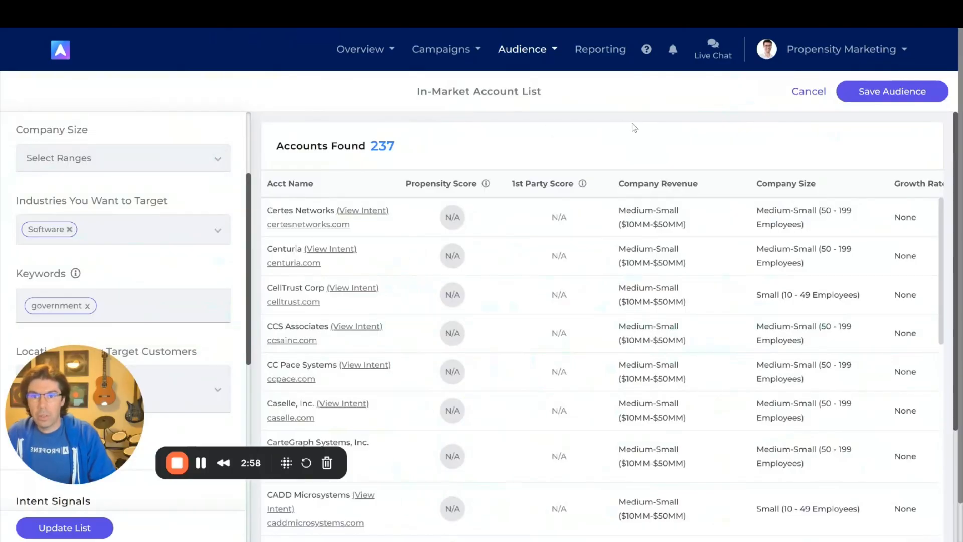
Save the audience under the name "Government Software (Shipping Lines)"
scroll(225, 216, up, 3)
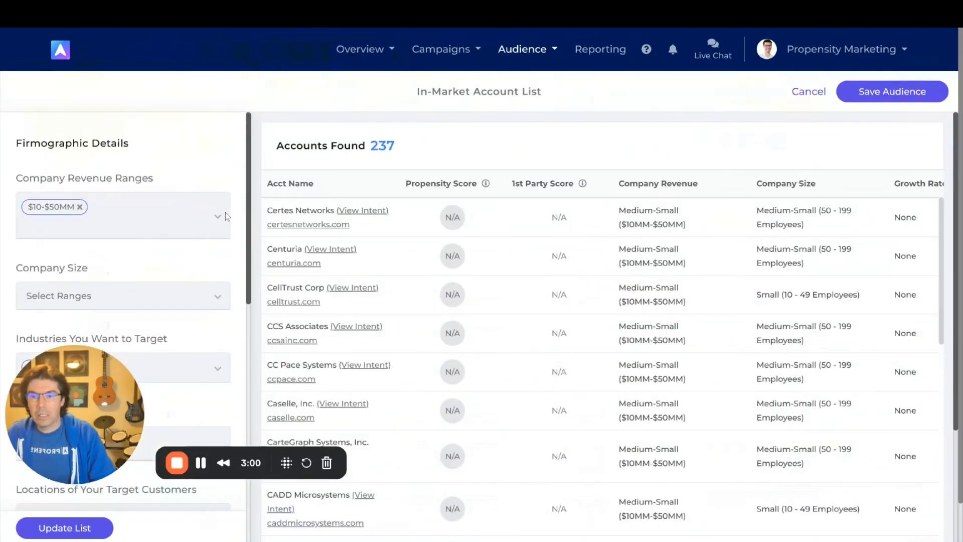
click(878, 96)
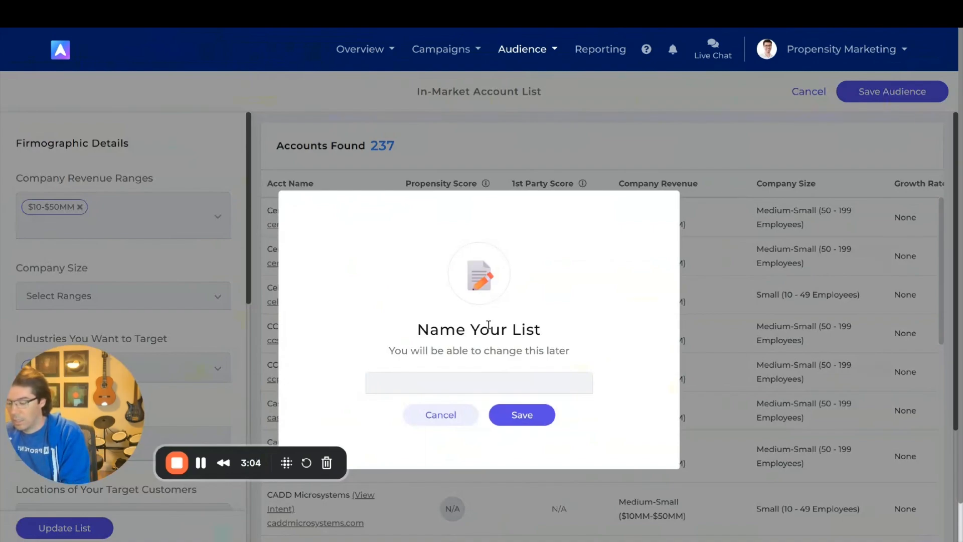
text(Government Software (Shipping Lines)
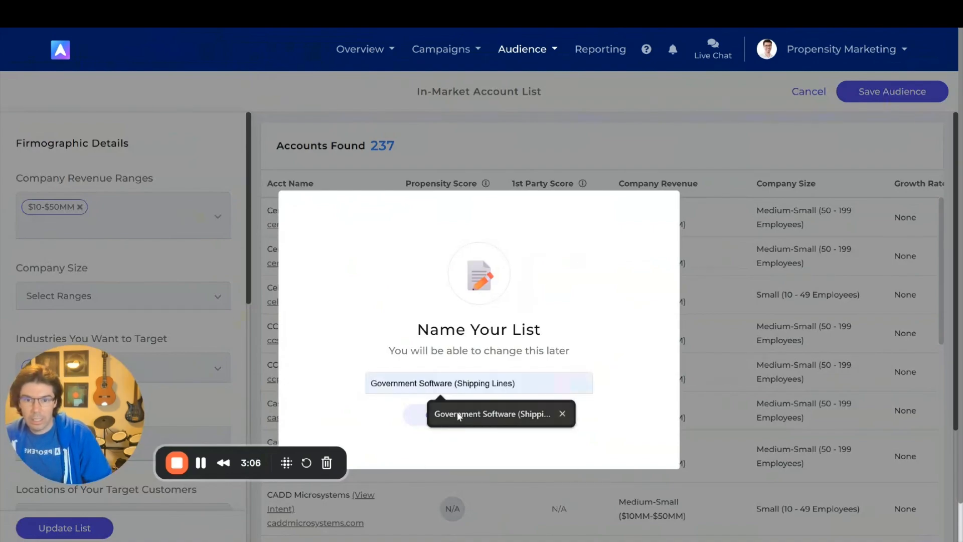
click(458, 414)
click(517, 414)
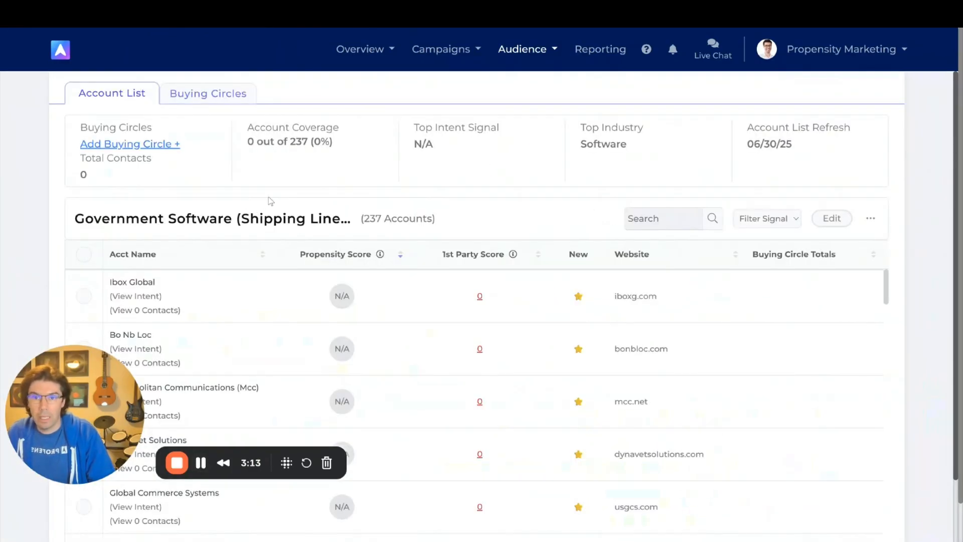
drag(366, 221, 385, 224)
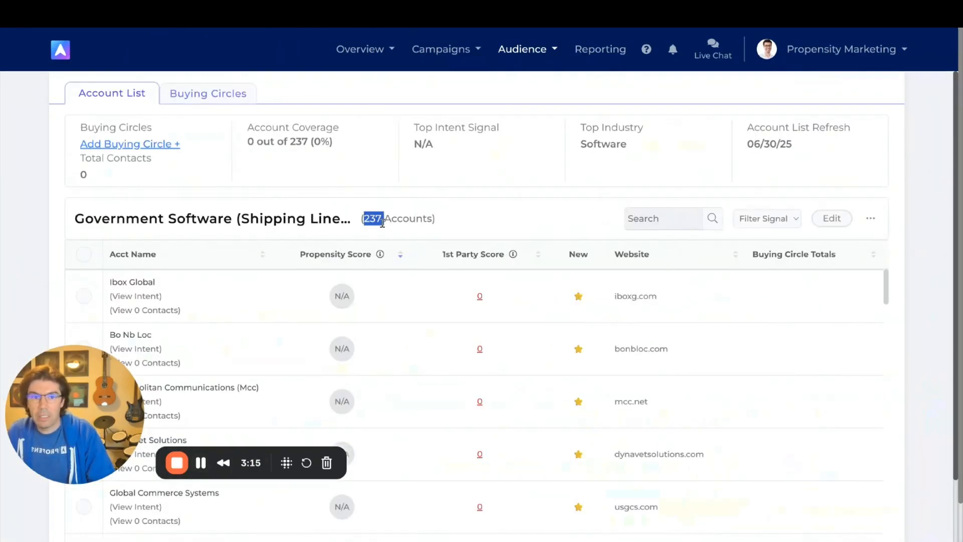
click(380, 217)
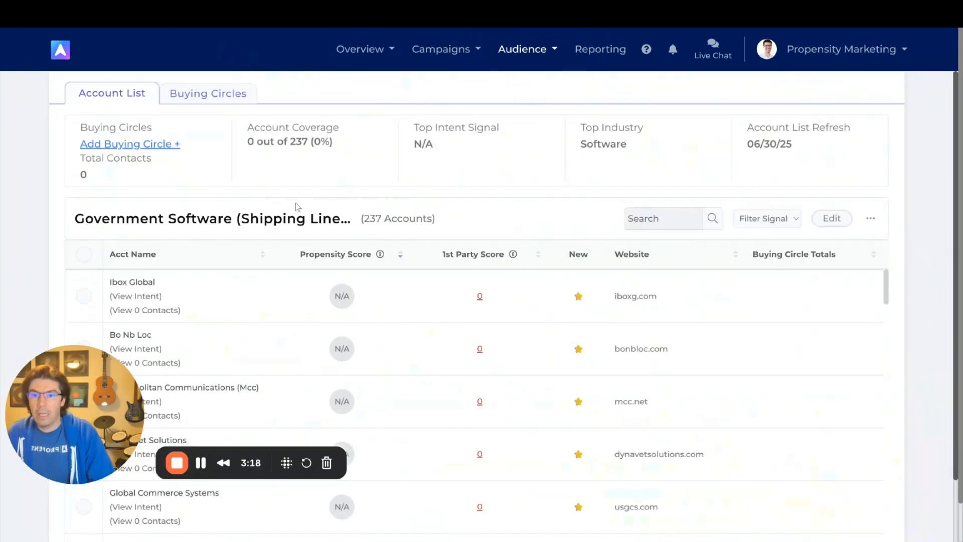
Create a new buying circle for the saved account list and name it "Marketers"
click(196, 94)
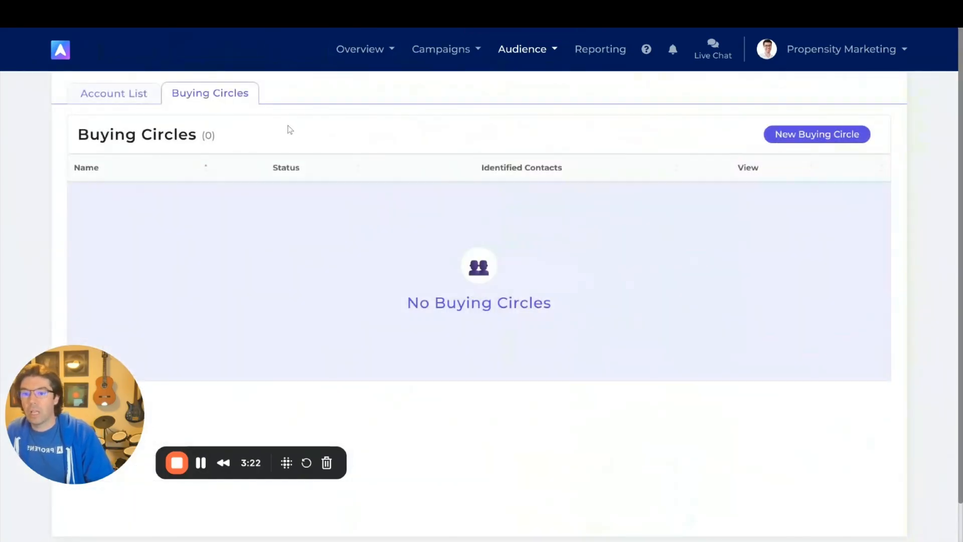
click(834, 137)
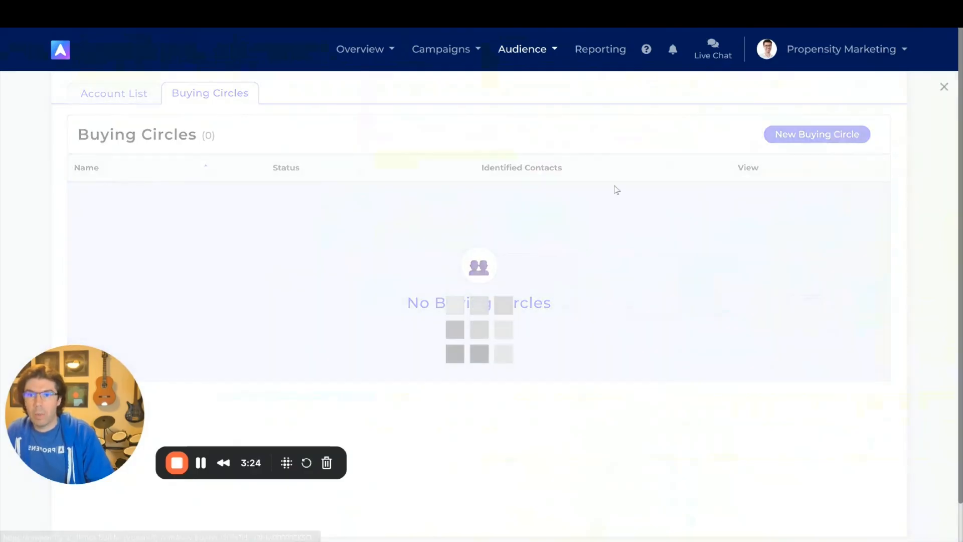
click(153, 206)
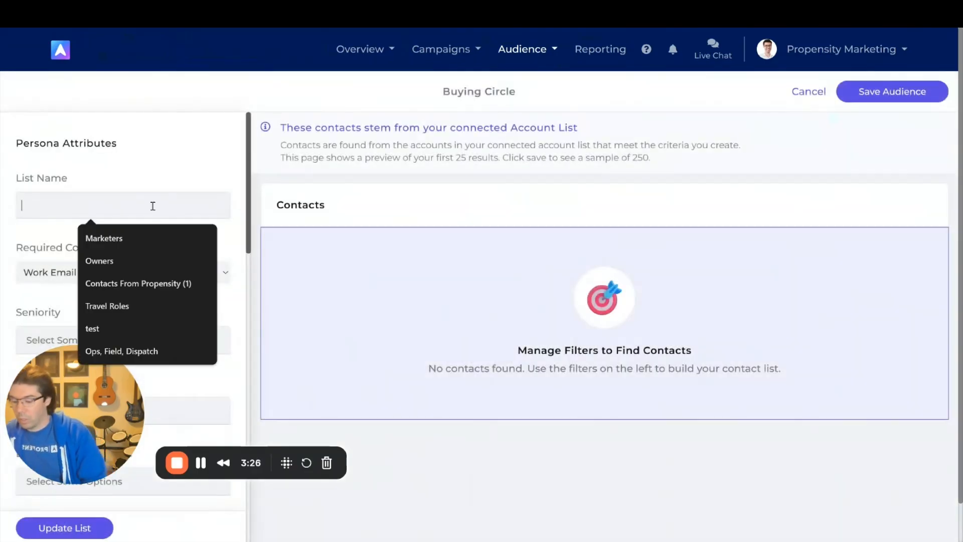
text(Marketers)
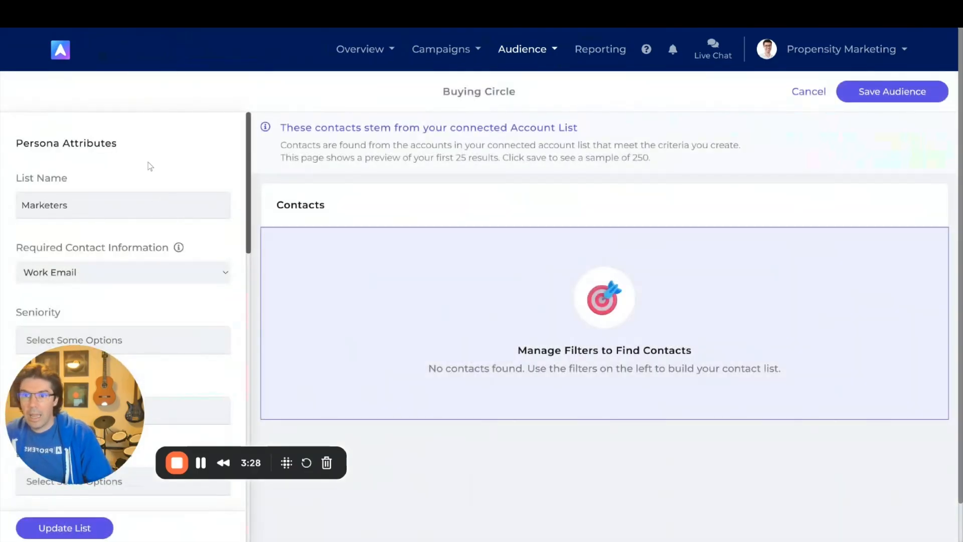
Limit the Marketers buying circle to the Marketing department and update the contact list
scroll(146, 201, down, 1)
scroll(146, 275, down, 1)
click(157, 275)
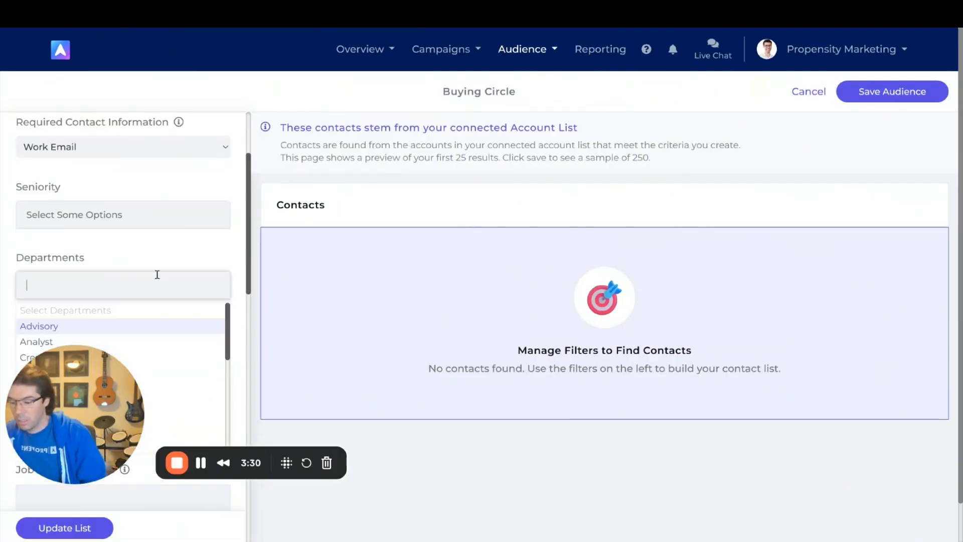
text(ma)
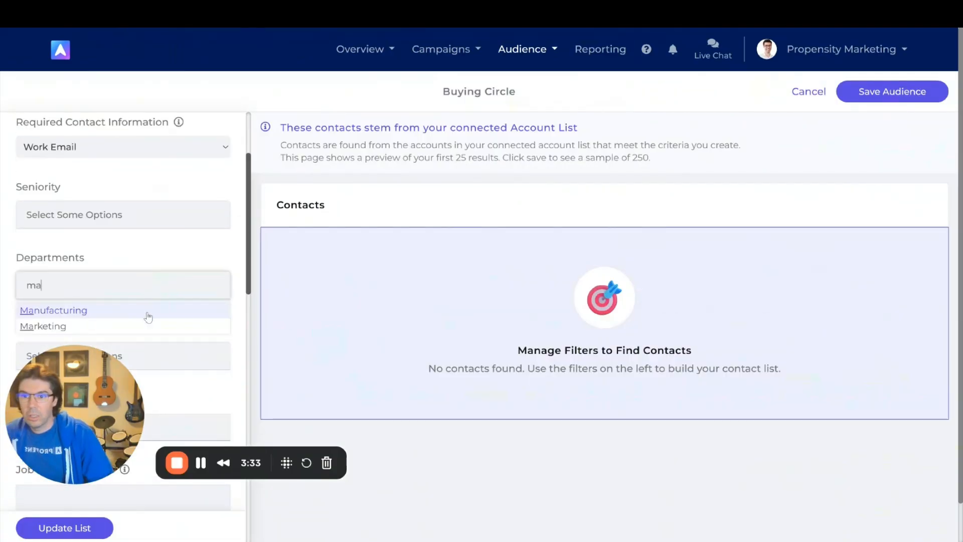
click(146, 325)
click(145, 258)
scroll(149, 273, down, 1)
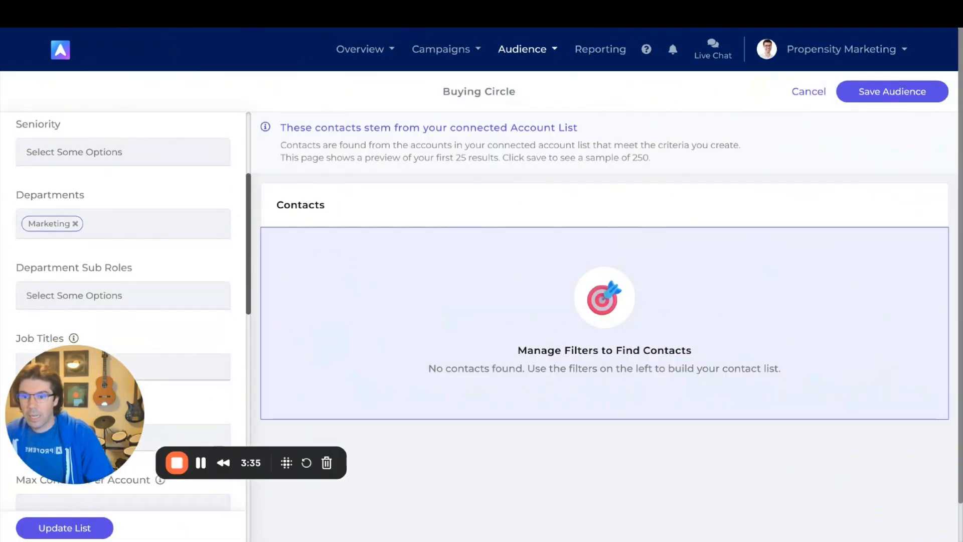
click(100, 528)
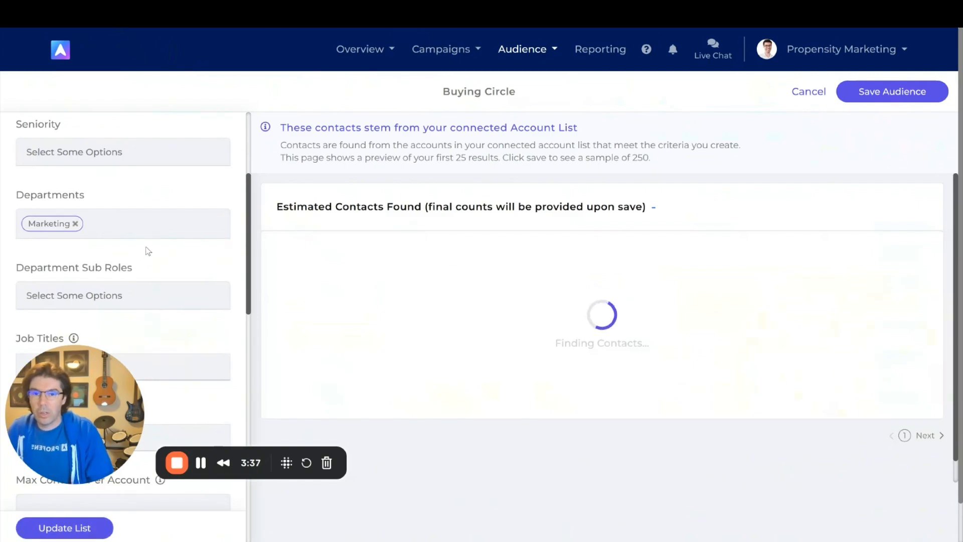
Examine all columns of the matching contacts, from phone numbers to social profile links, and expand the second contact's skills and interests
scroll(158, 260, up, 1)
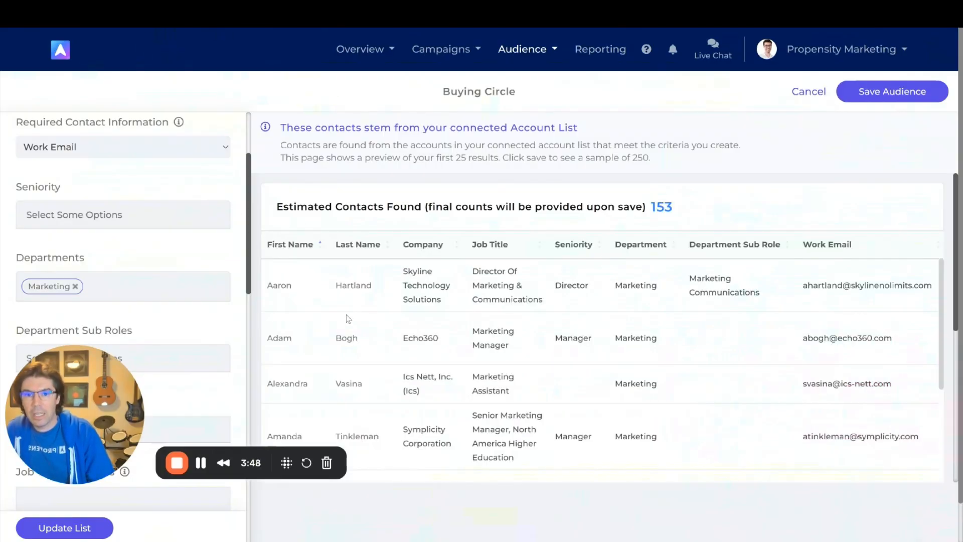
scroll(497, 296, right, 3)
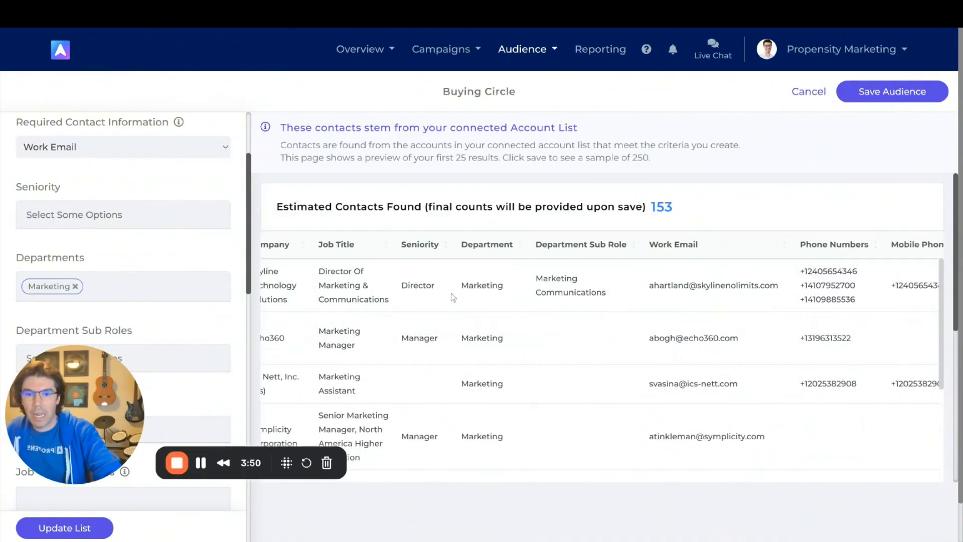
scroll(505, 291, right, 3)
scroll(432, 294, right, 8)
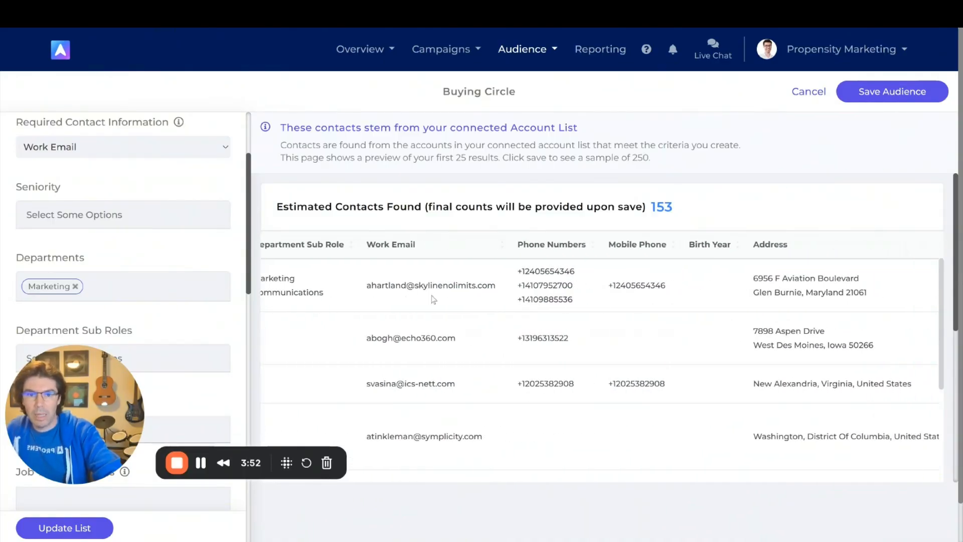
scroll(468, 309, right, 1)
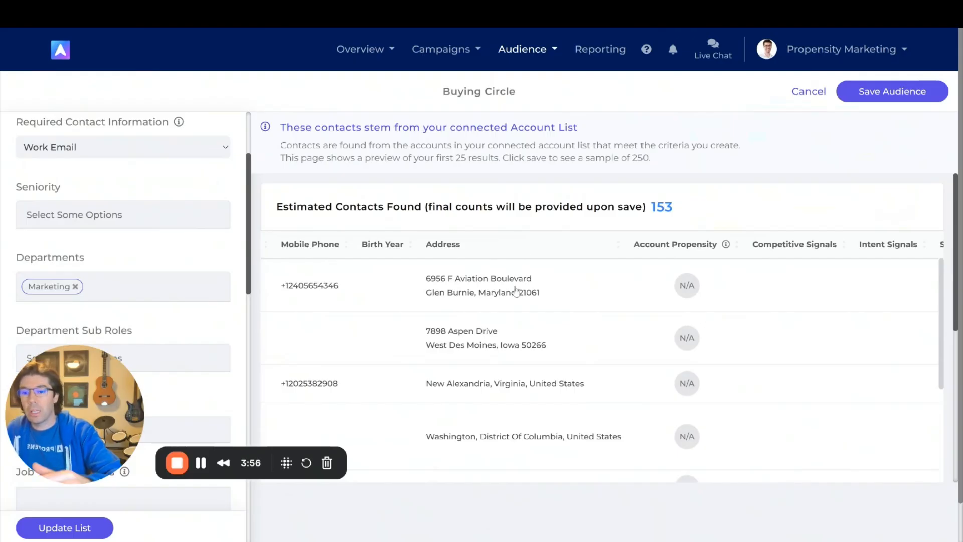
scroll(517, 290, right, 3)
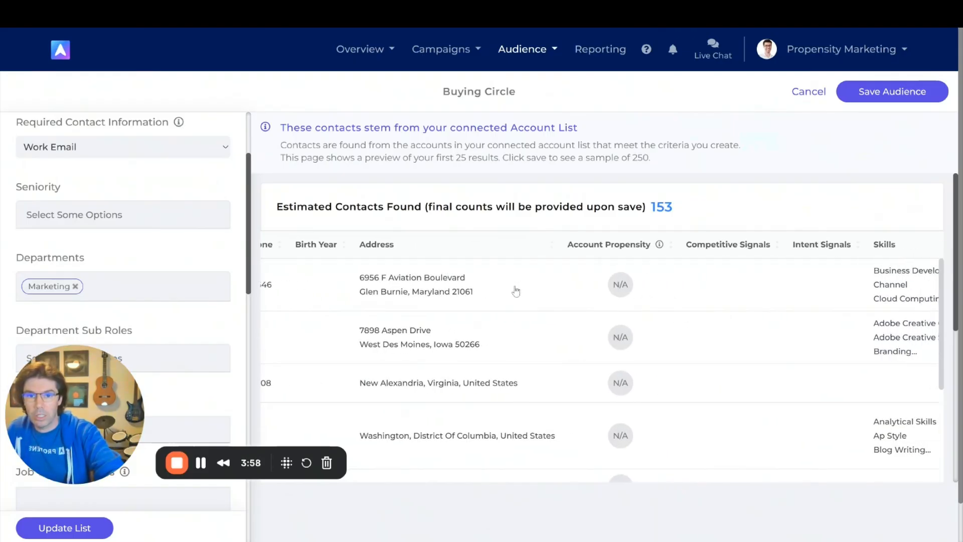
scroll(517, 290, right, 8)
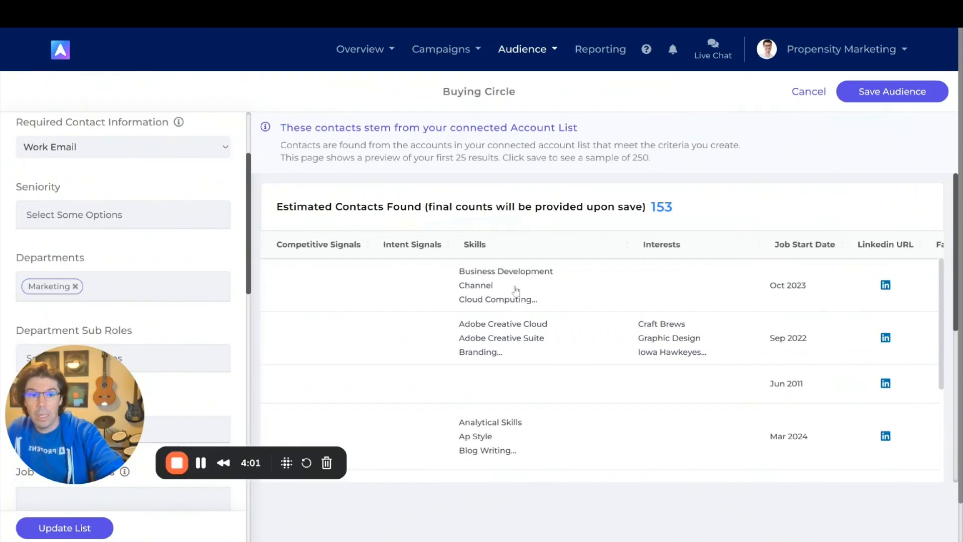
scroll(527, 318, right, 1)
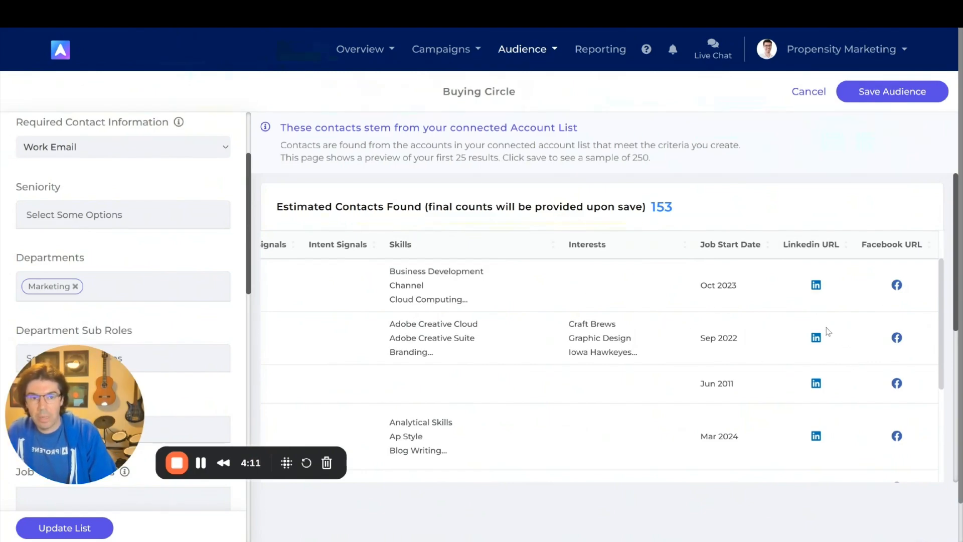
click(579, 345)
scroll(564, 321, down, 5)
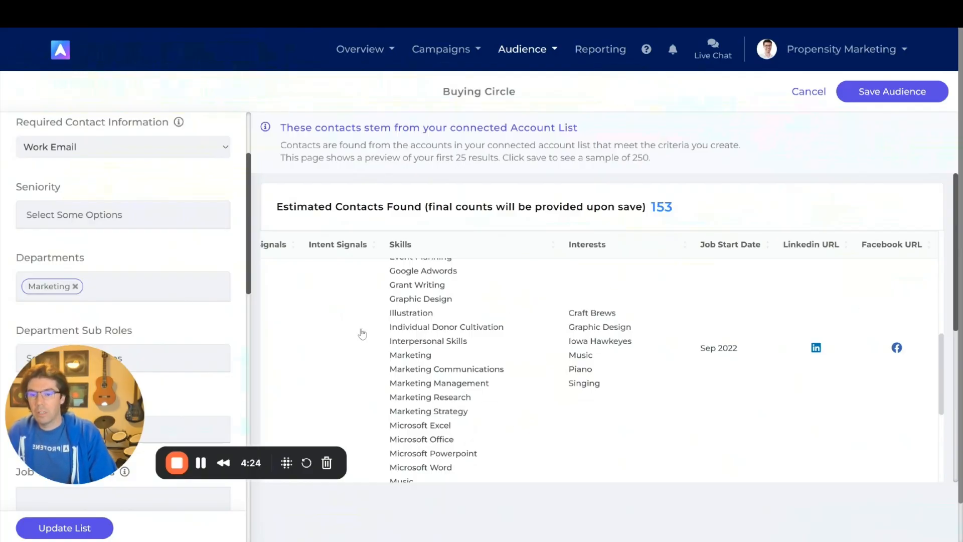
Add "music" to the interests filter and update the contact list
scroll(175, 290, down, 10)
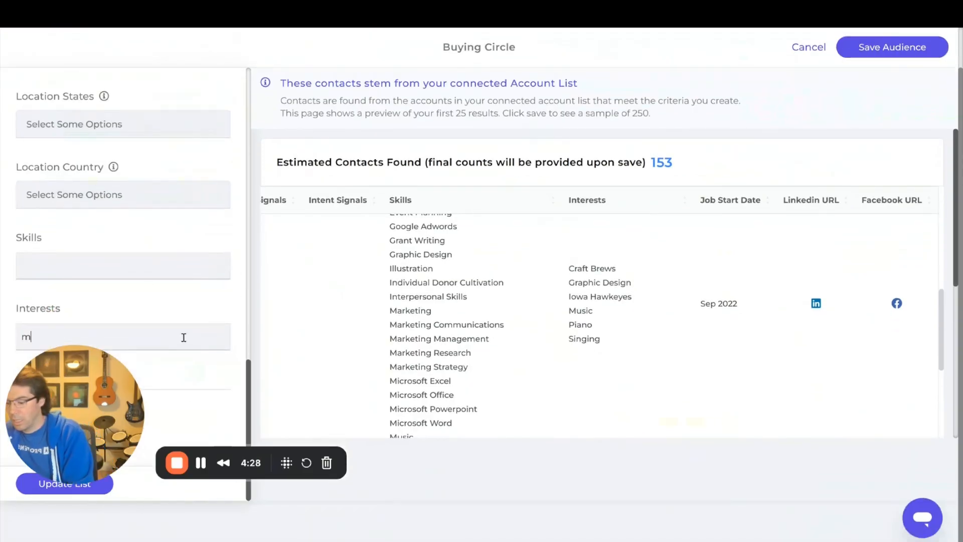
key(Return)
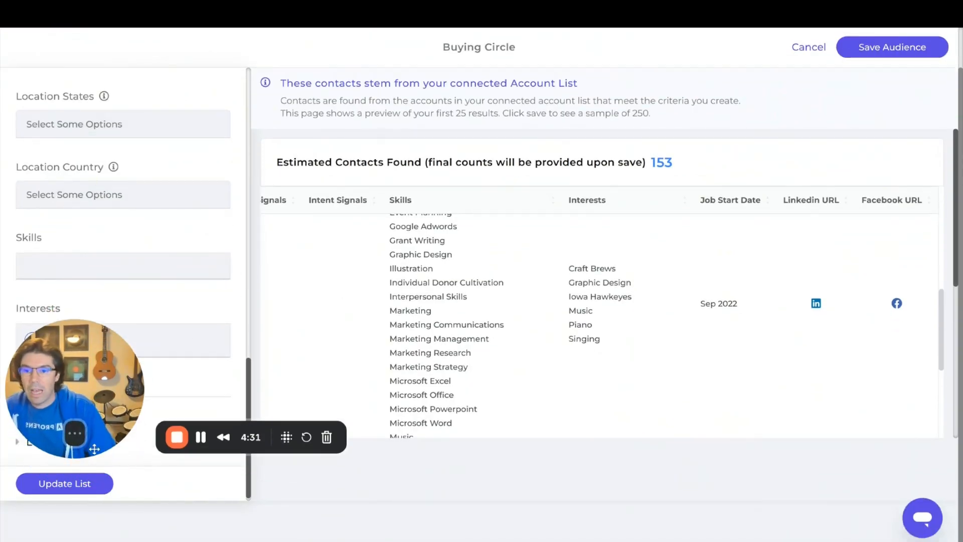
click(98, 492)
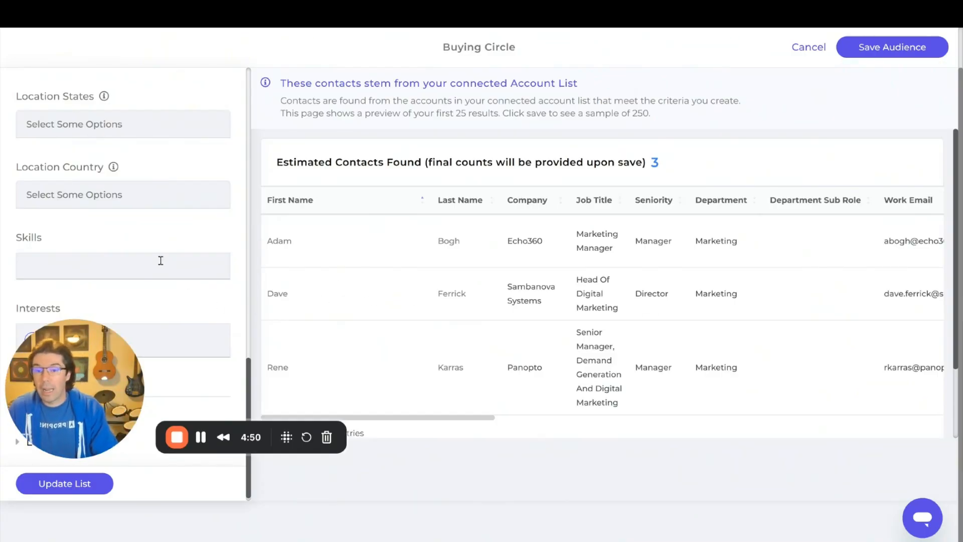
Copy "B2b Marketing" from the second contact's expanded skills and add it to the skills filter
scroll(643, 350, right, 10)
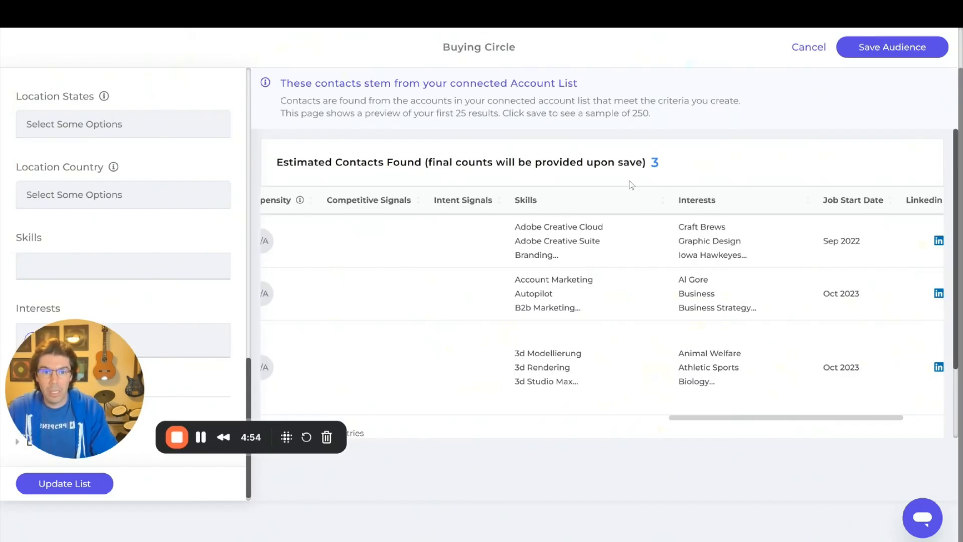
click(545, 310)
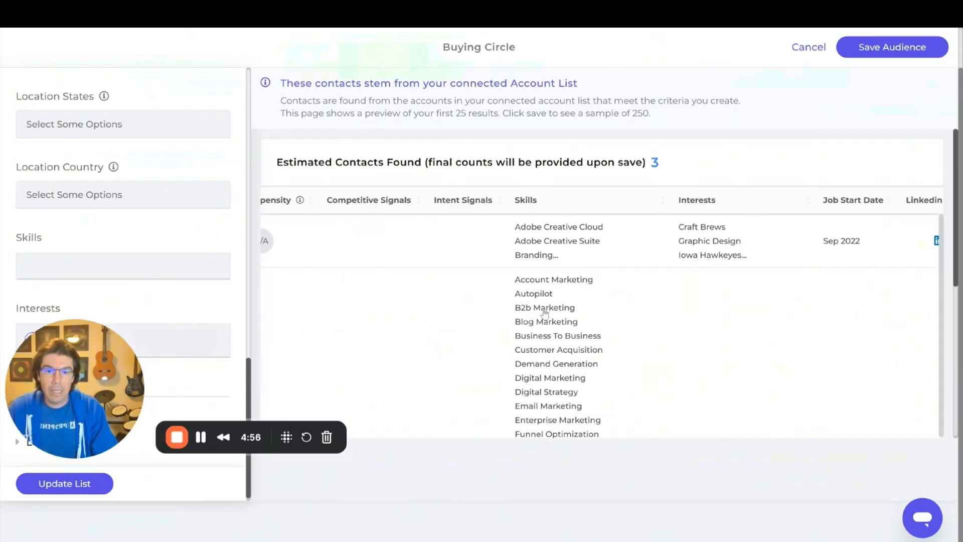
drag(512, 311, 577, 311)
key(ctrl+c)
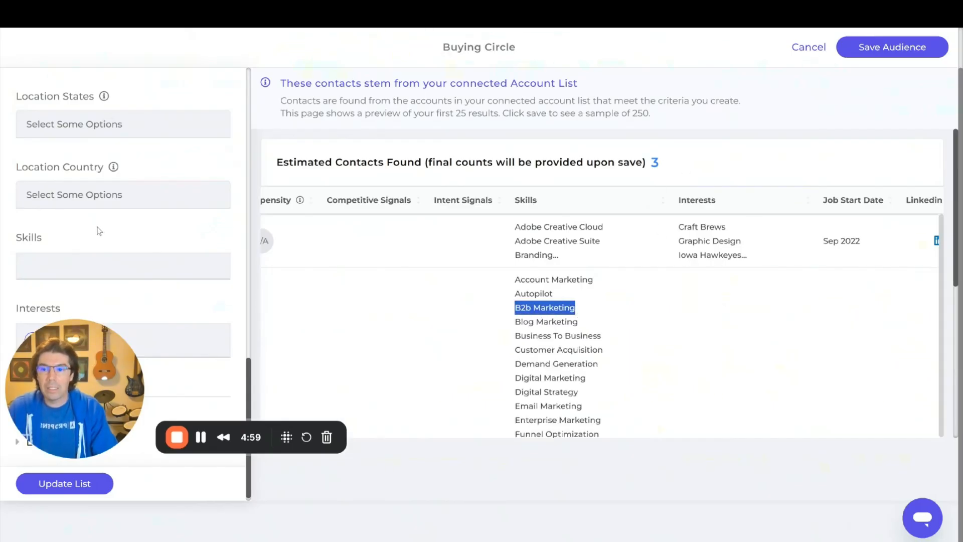
click(105, 264)
key(ctrl+v)
key(Return)
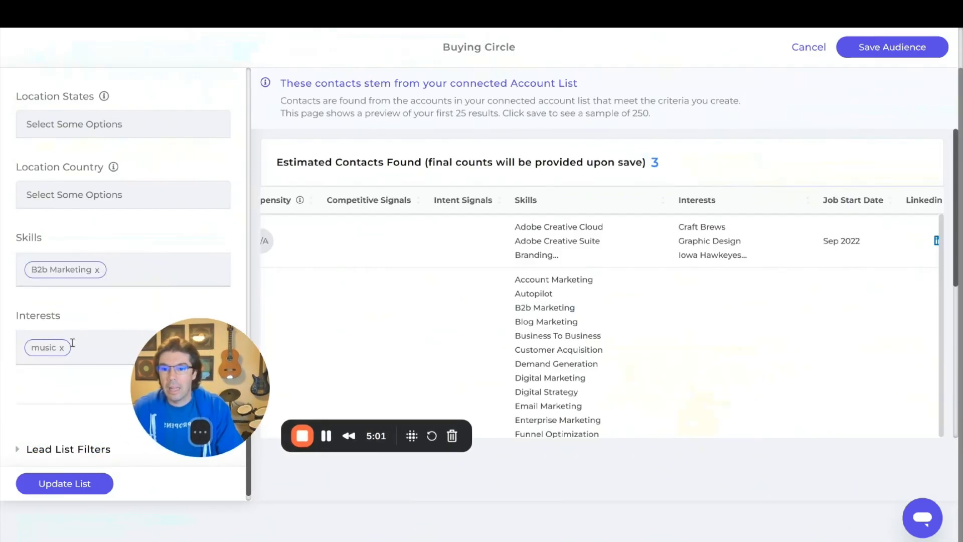
Remove the "music" interest from the filters and update the contact list
click(62, 348)
click(80, 483)
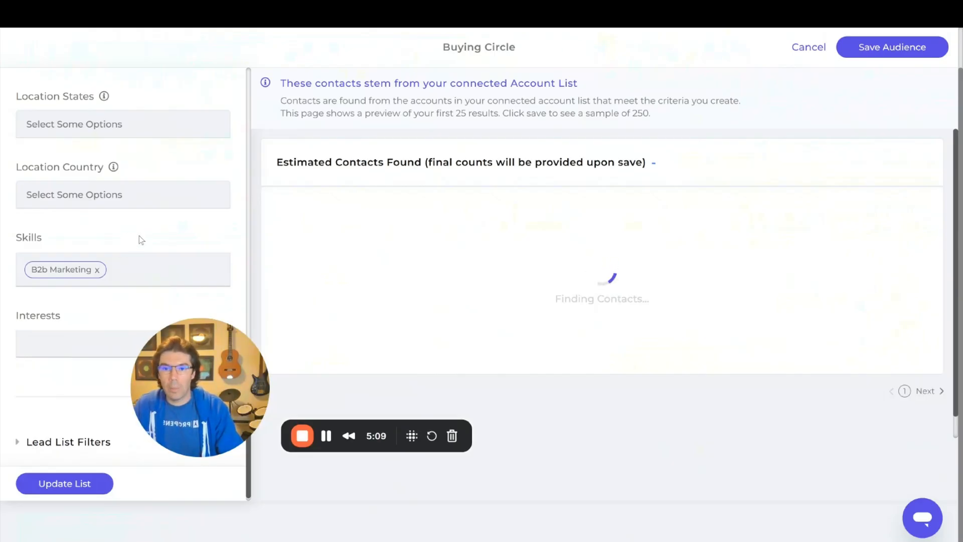
scroll(139, 236, up, 15)
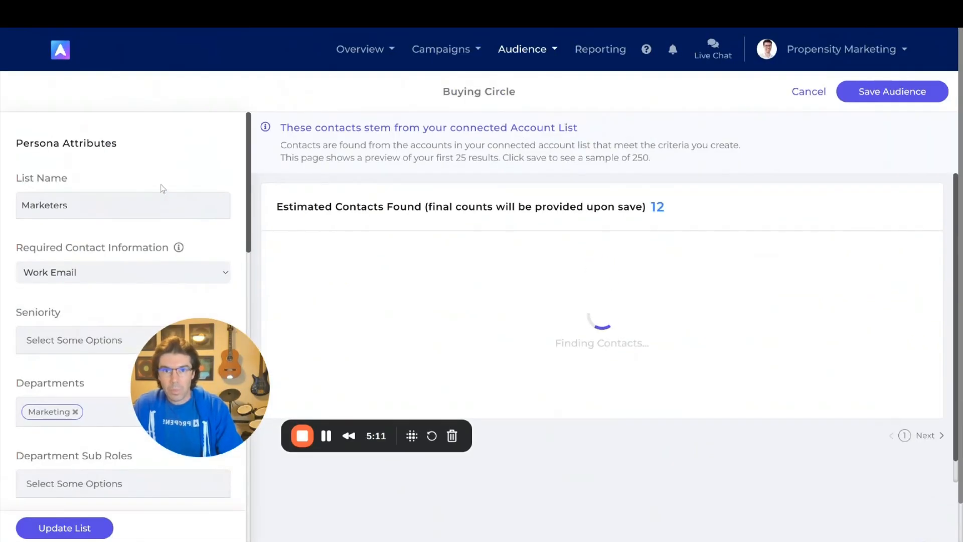
Open the Persona Finder in a new browser tab and switch to it
click(524, 49)
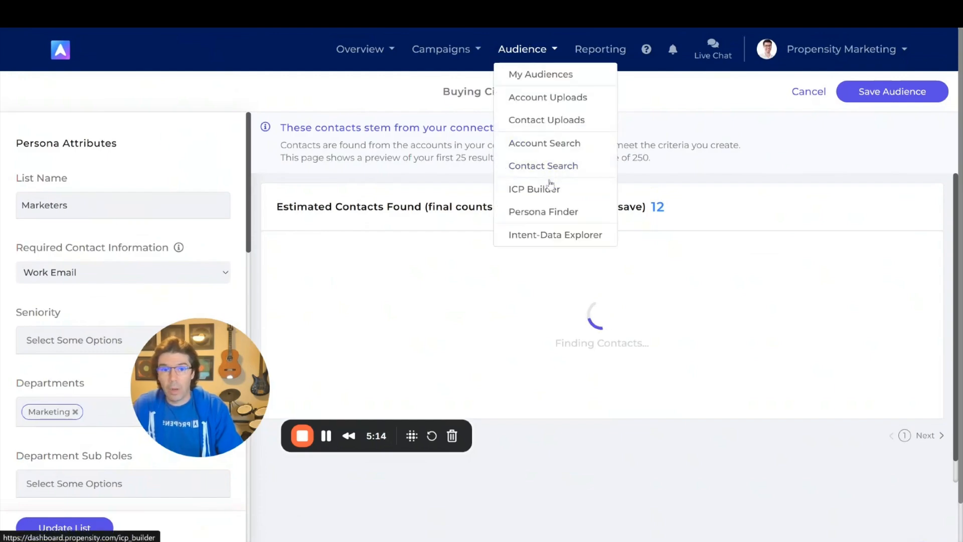
right_click(552, 212)
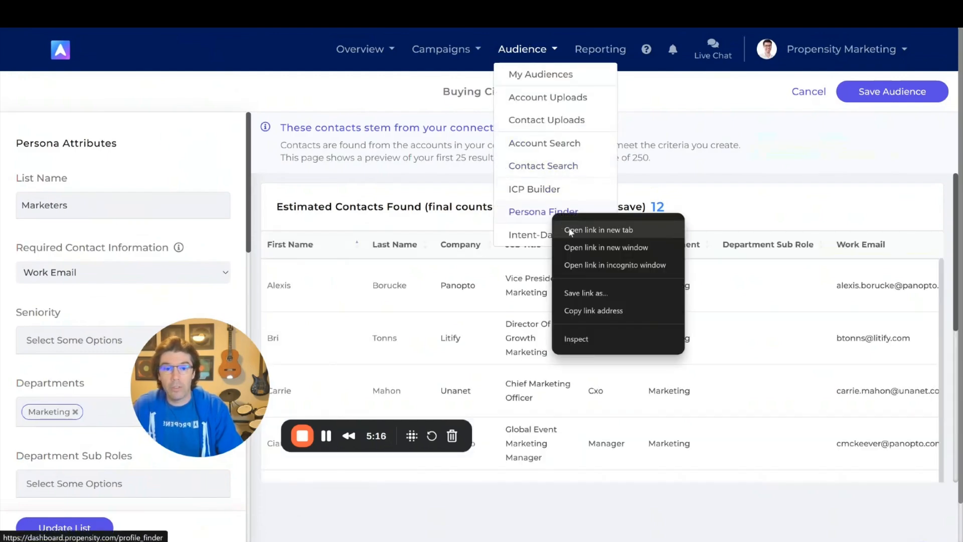
click(570, 231)
click(315, 77)
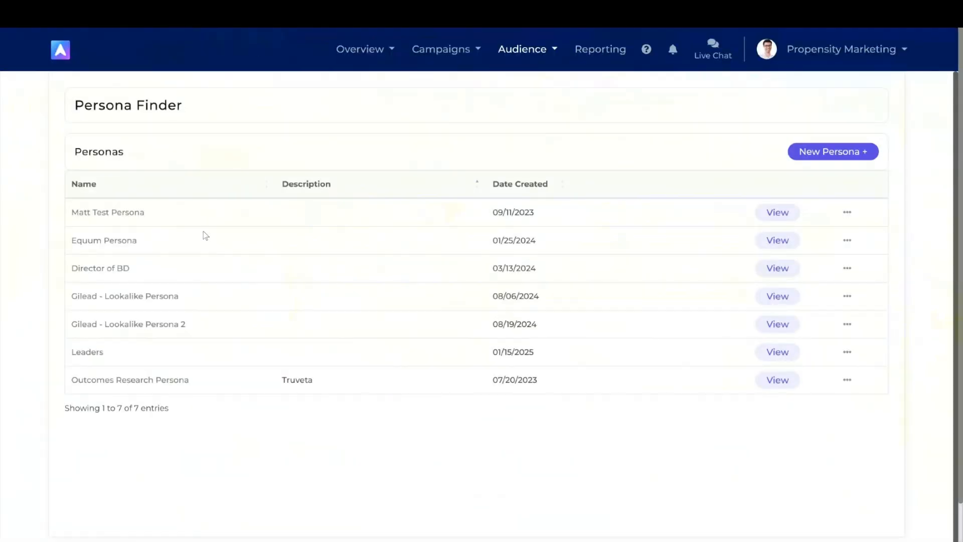
Open the Director of BD persona for editing and continue past its LinkedIn profile URLs with them kept as they are
click(114, 267)
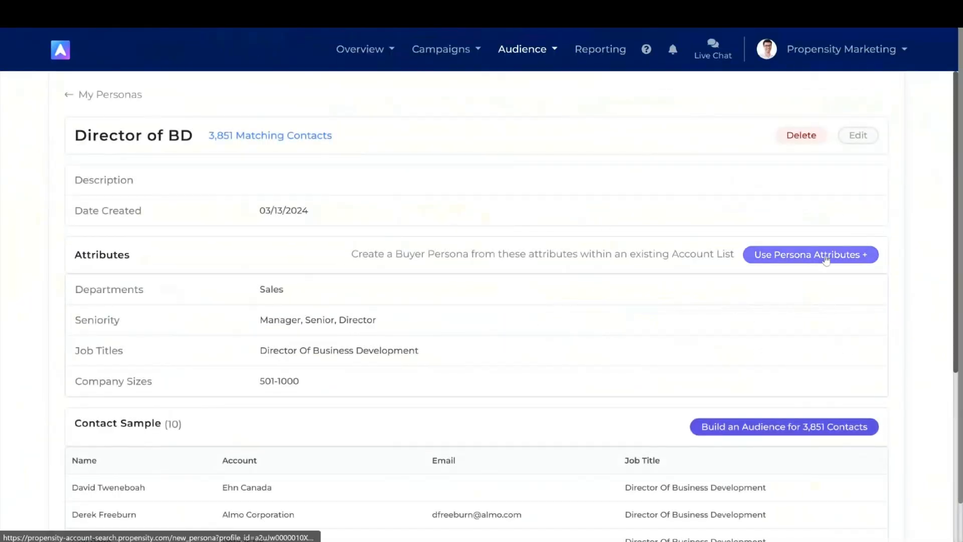
click(859, 135)
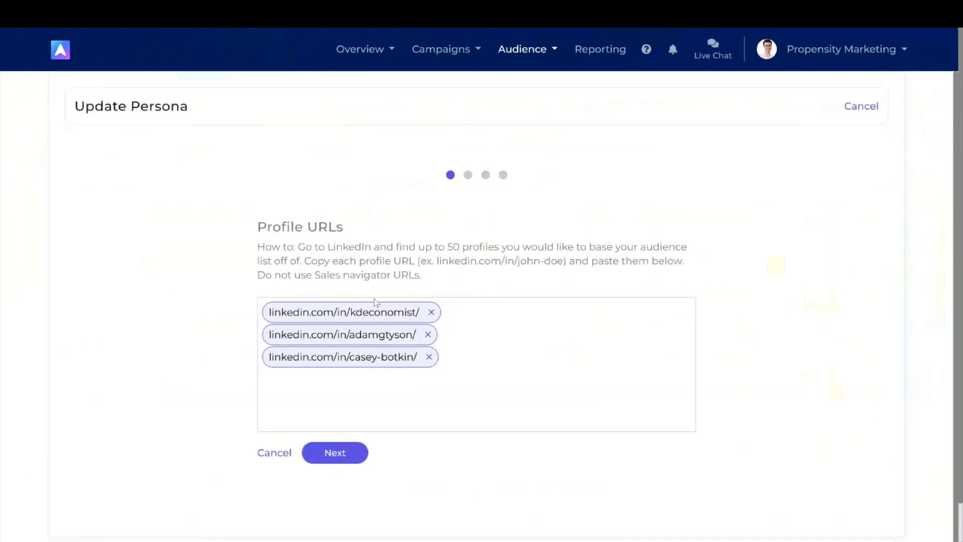
click(349, 454)
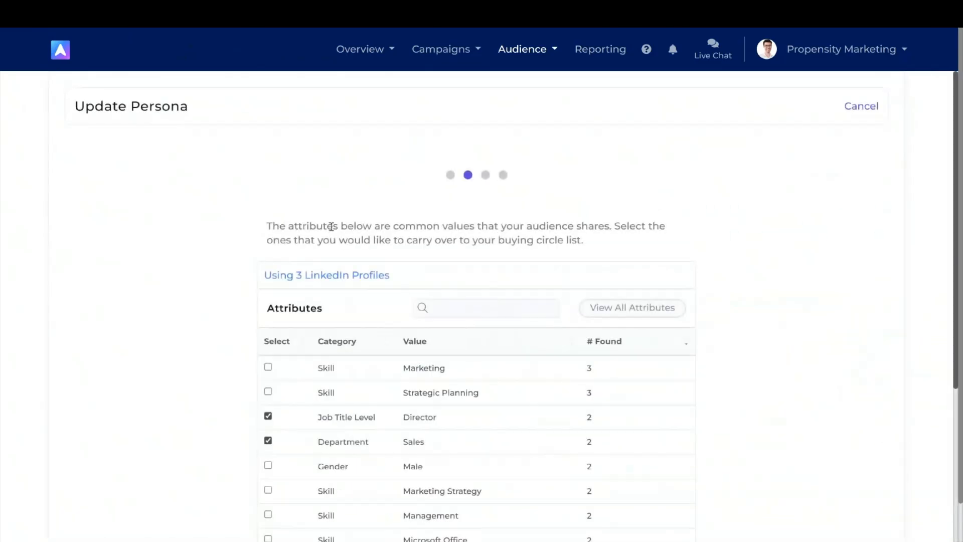
Review the attributes shared by the persona's profiles, keep the existing selection, and advance to the matching contacts
scroll(326, 250, down, 4)
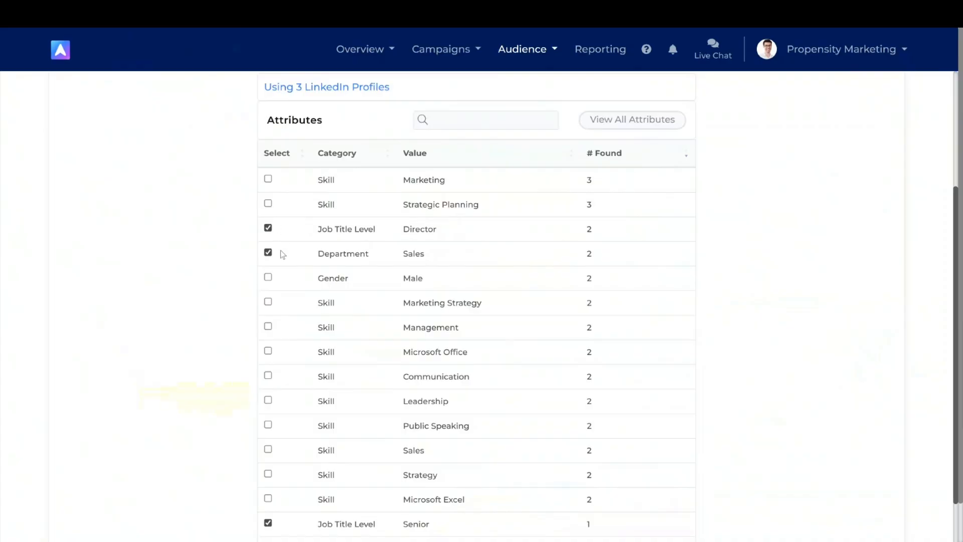
scroll(281, 261, down, 4)
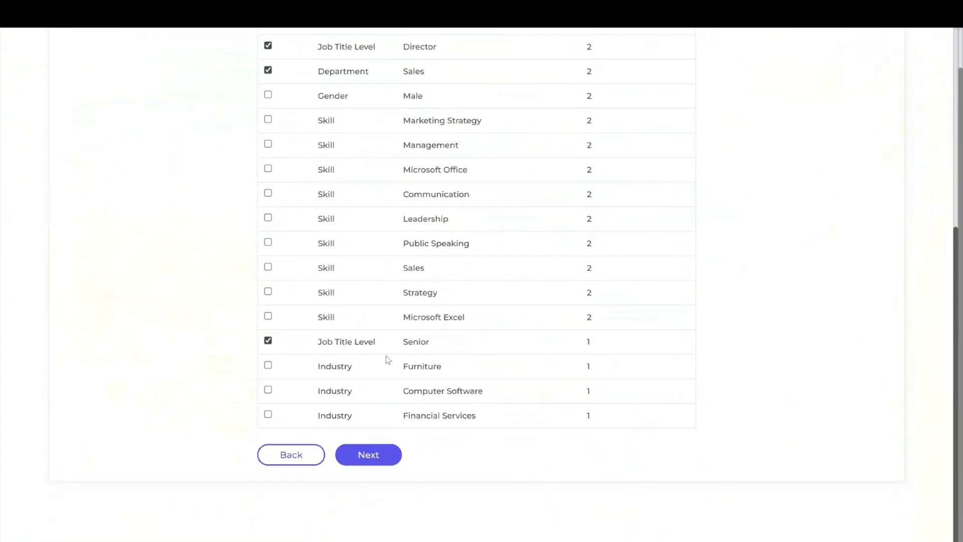
click(380, 455)
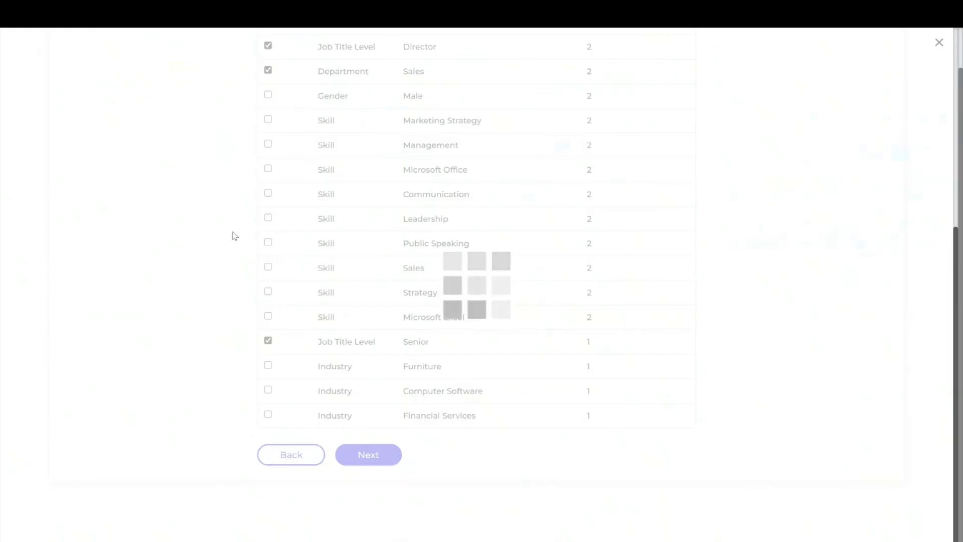
scroll(237, 229, up, 5)
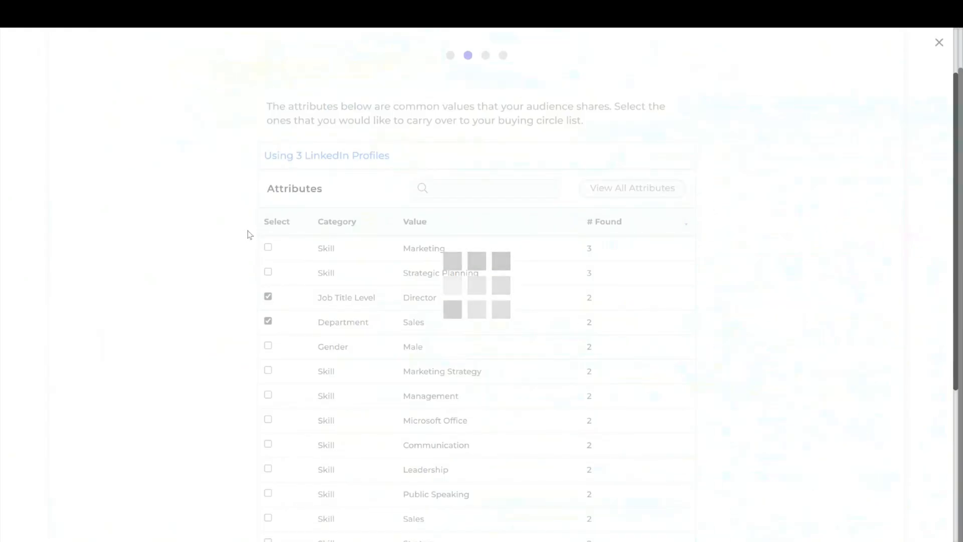
scroll(269, 226, up, 2)
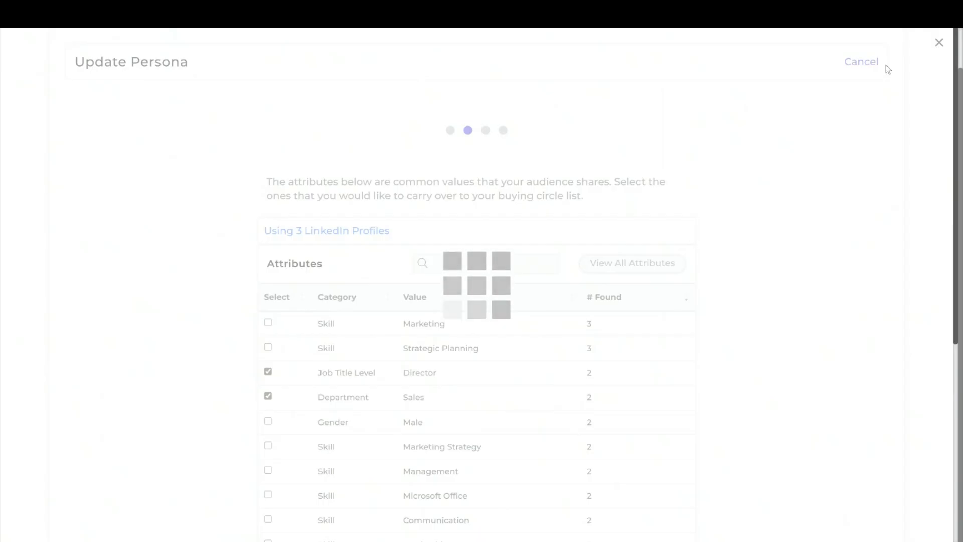
click(939, 43)
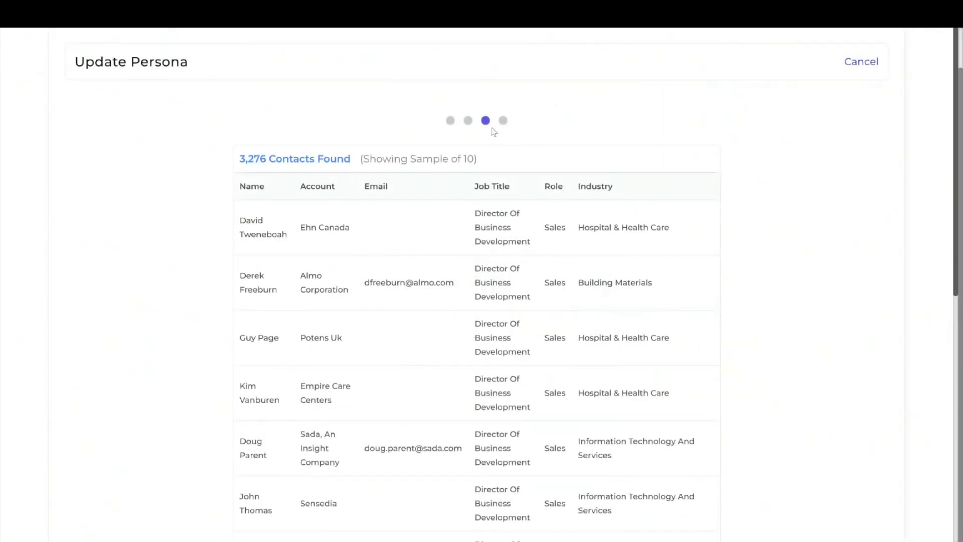
Review the sample contacts and selected attributes of the persona, and continue to its name and description
drag(266, 158, 239, 159)
click(261, 158)
scroll(354, 158, down, 5)
scroll(354, 156, down, 4)
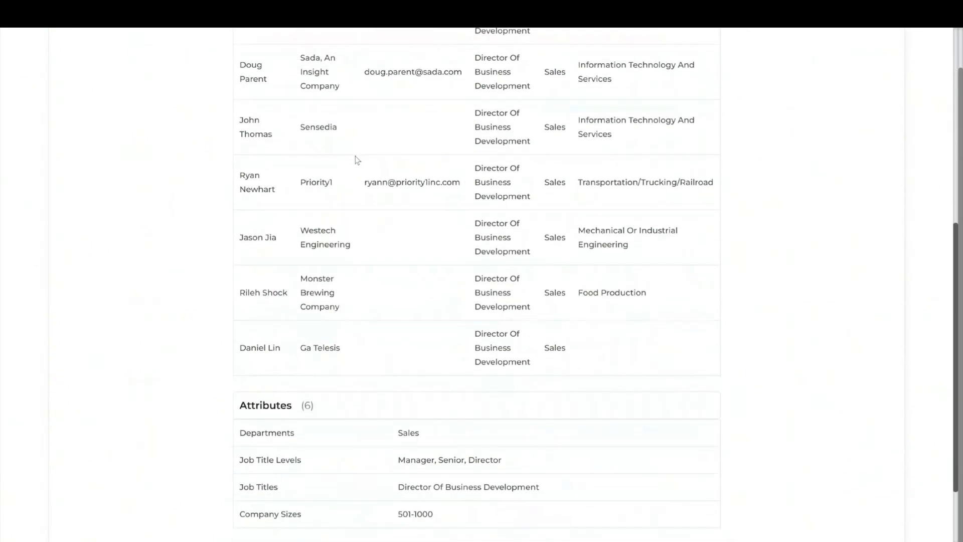
click(334, 454)
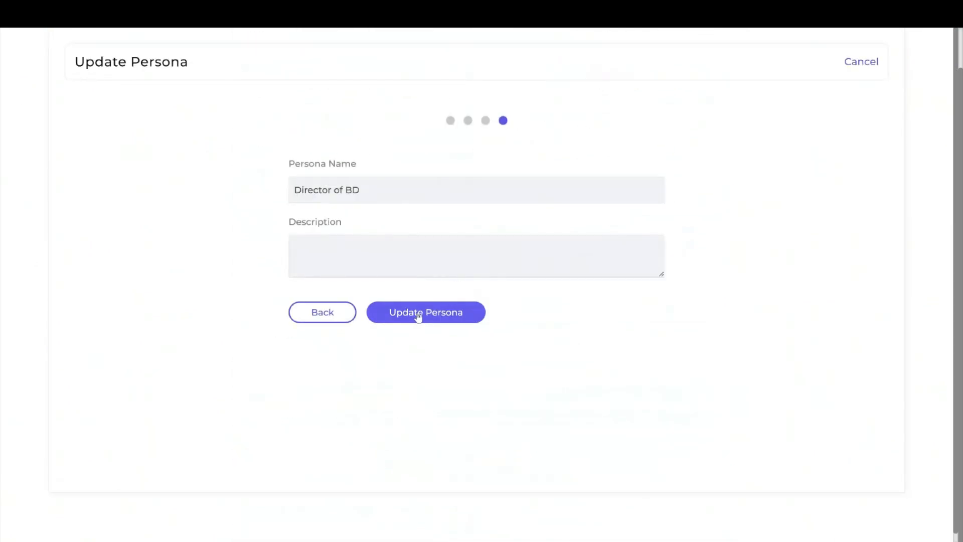
Save the Director of BD persona with its existing name and empty description, and view its details
click(416, 315)
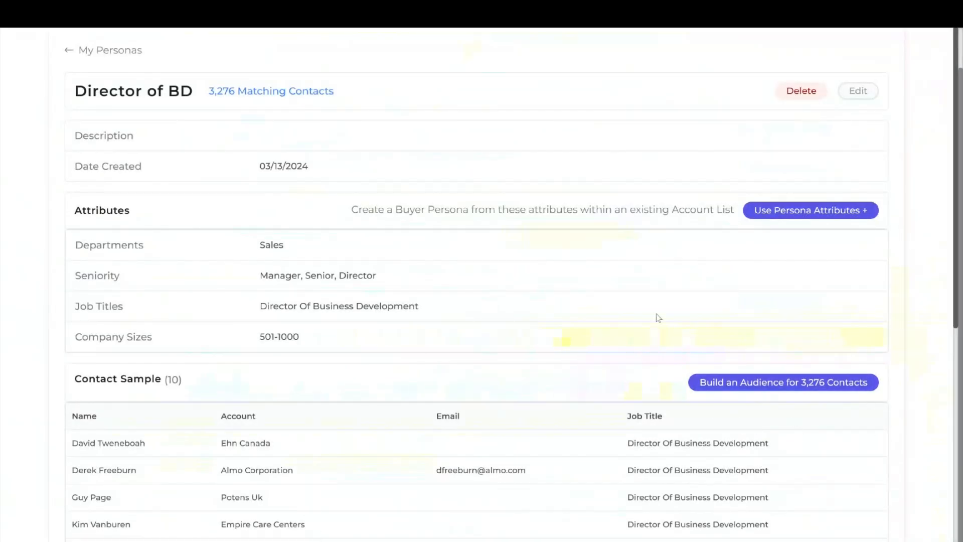
scroll(487, 326, up, 2)
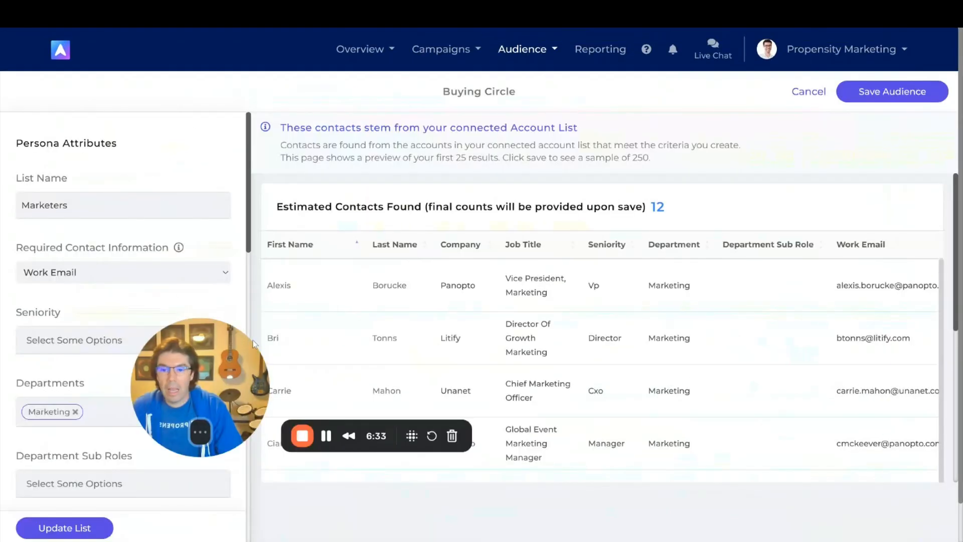
Leave the Marketers buying circle for My Audiences and look through the list of audiences
drag(251, 353, 126, 435)
mouse_move(524, 56)
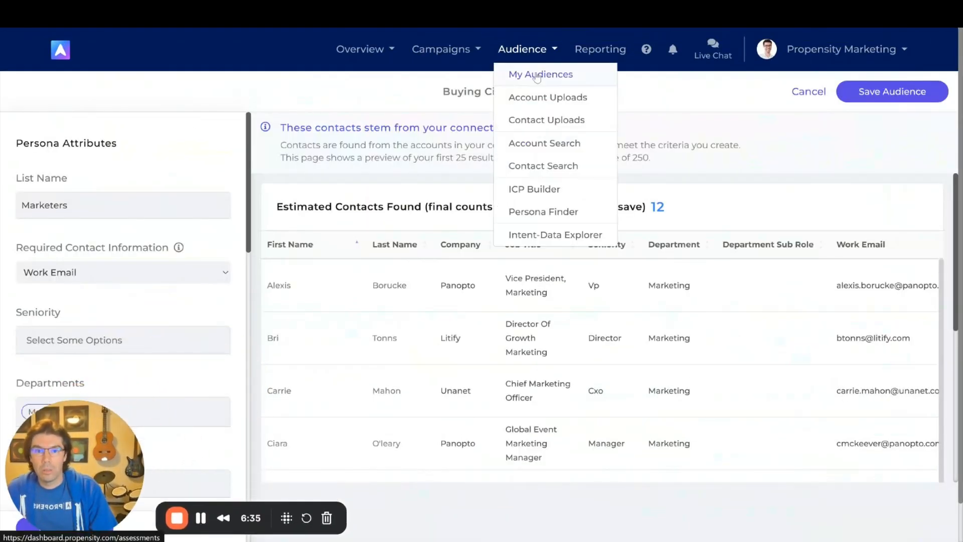
click(537, 75)
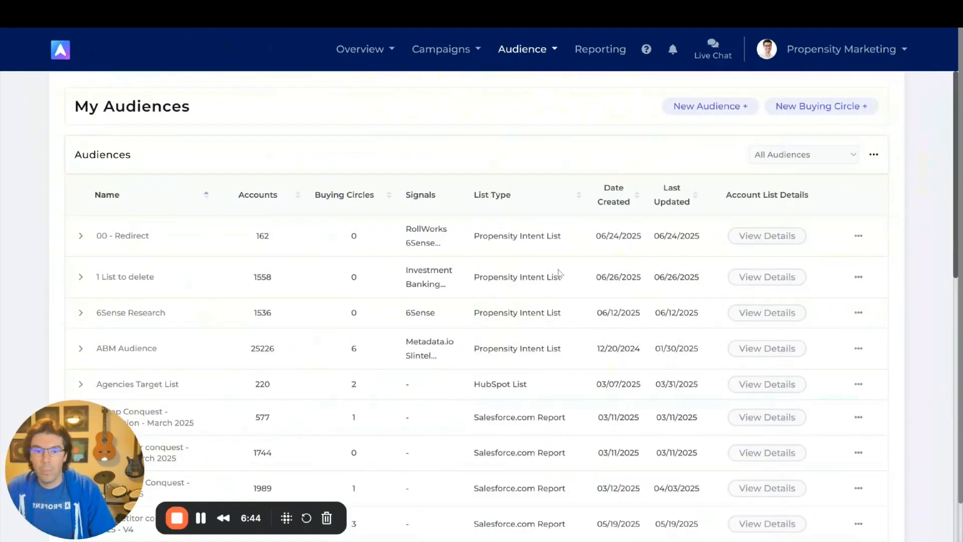
scroll(558, 273, down, 3)
scroll(540, 260, up, 3)
Go to Account Uploads and choose to create the audience from a Salesforce report
click(522, 48)
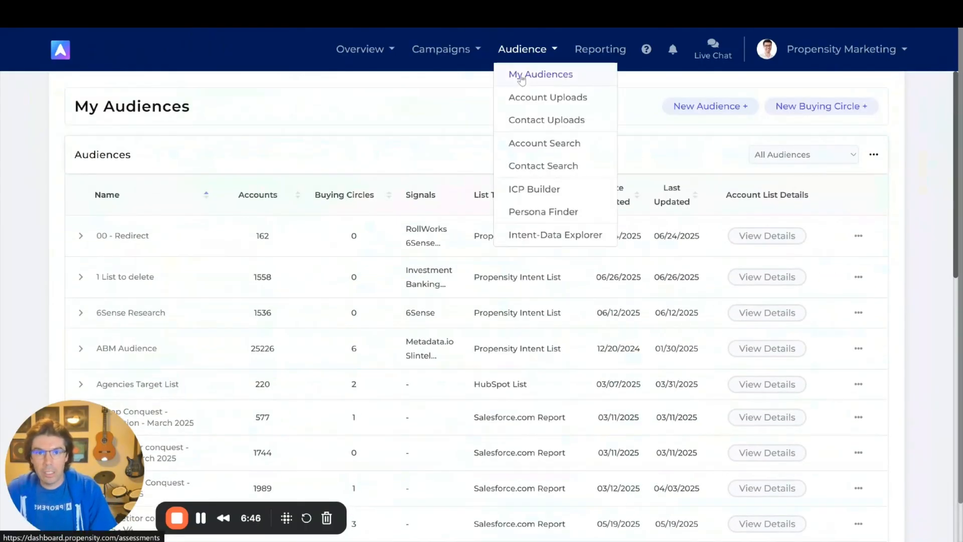
click(523, 97)
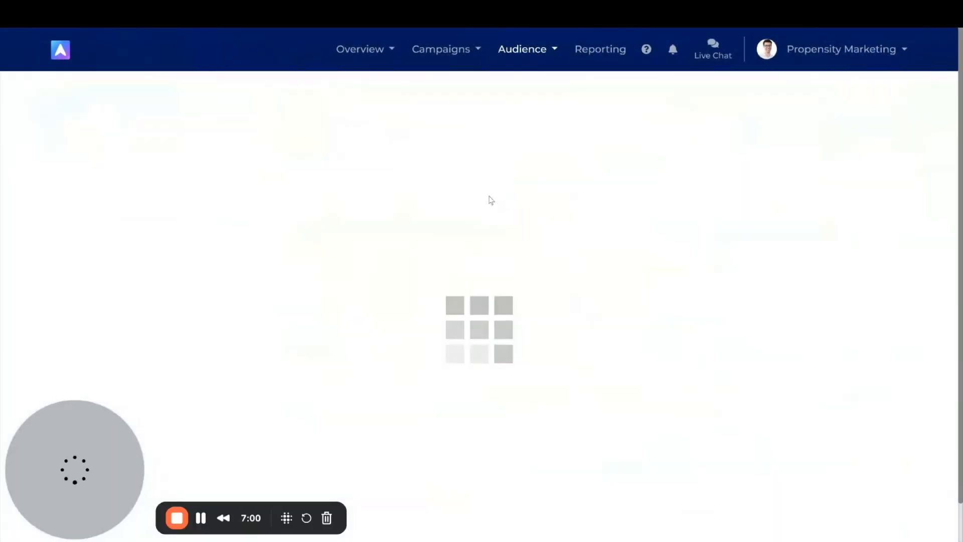
scroll(455, 282, down, 1)
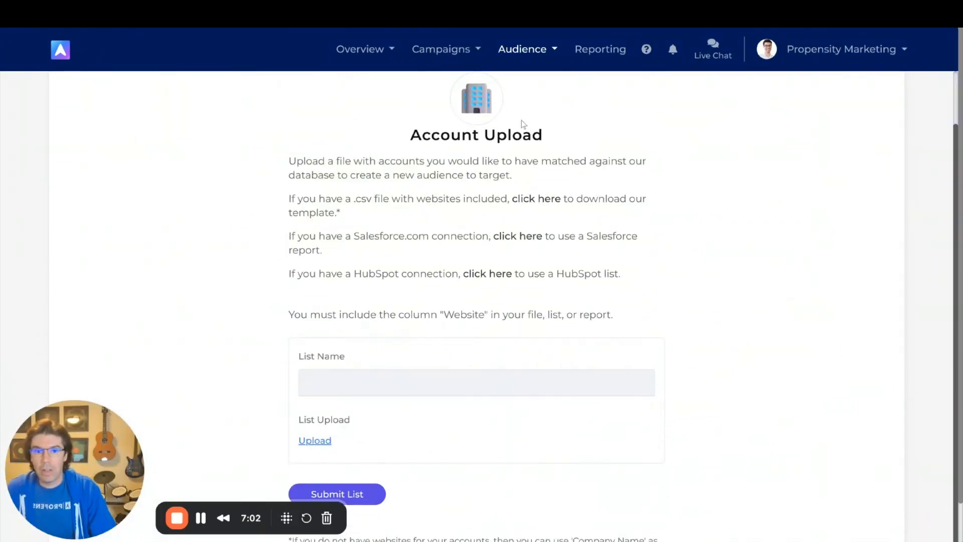
click(516, 45)
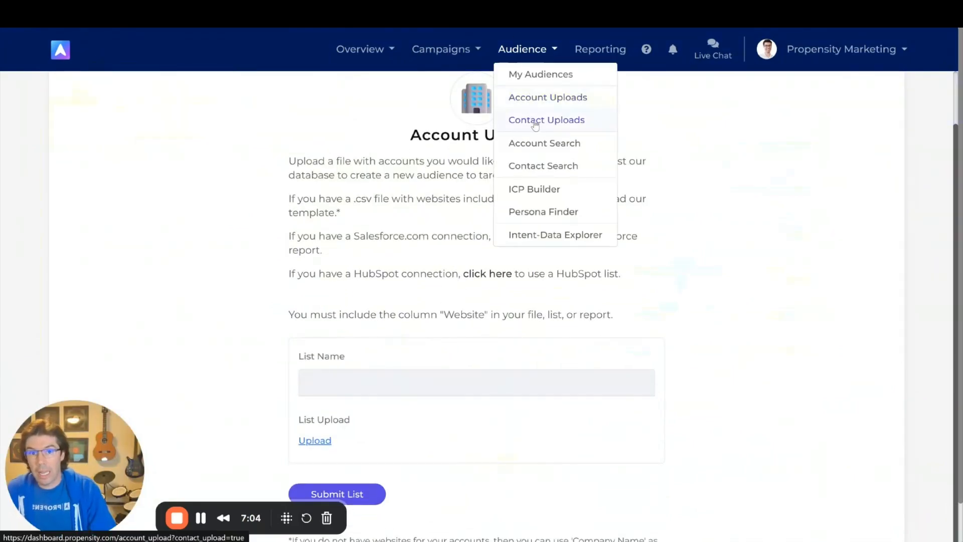
click(329, 99)
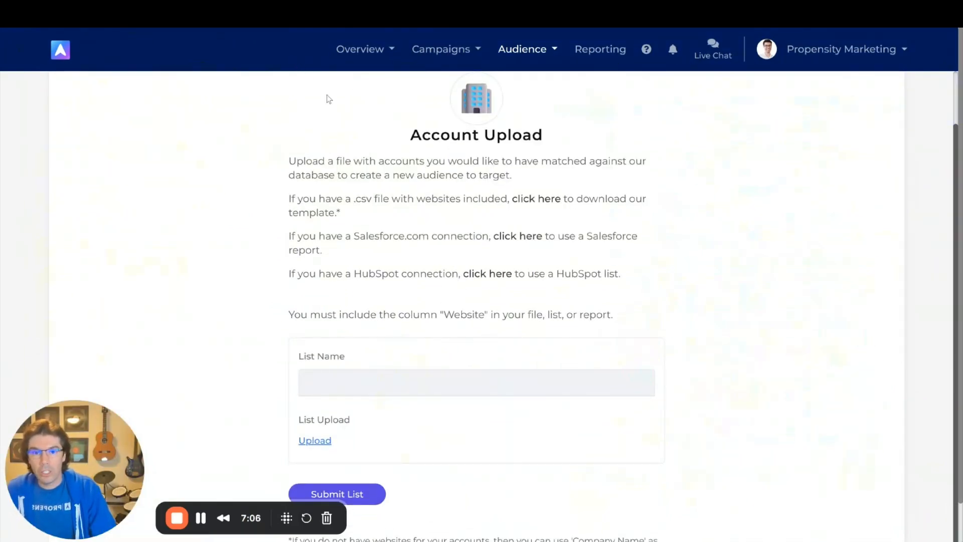
drag(561, 236, 611, 275)
click(494, 238)
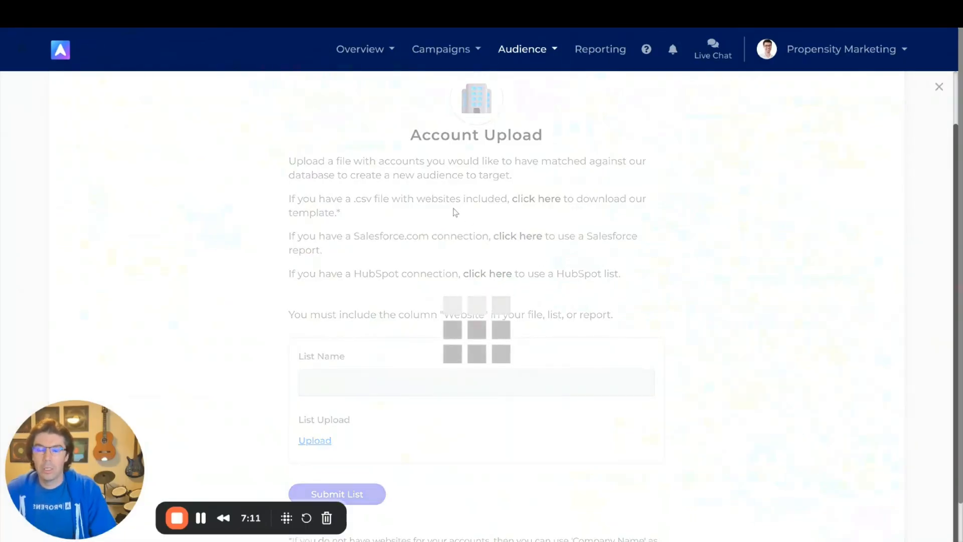
Select the Accounts With Opps Salesforce report, name the audience Pipeline Acceleration, and submit it
click(396, 298)
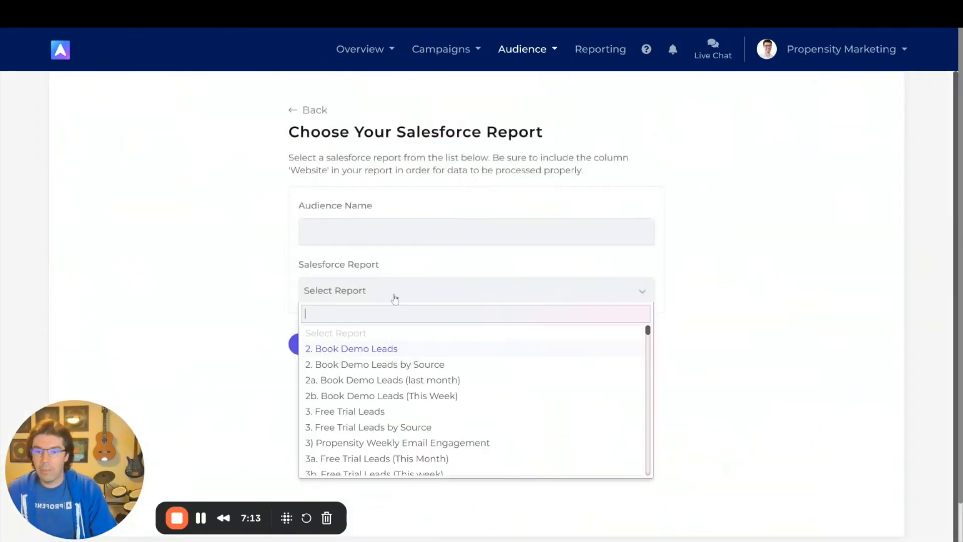
text(account)
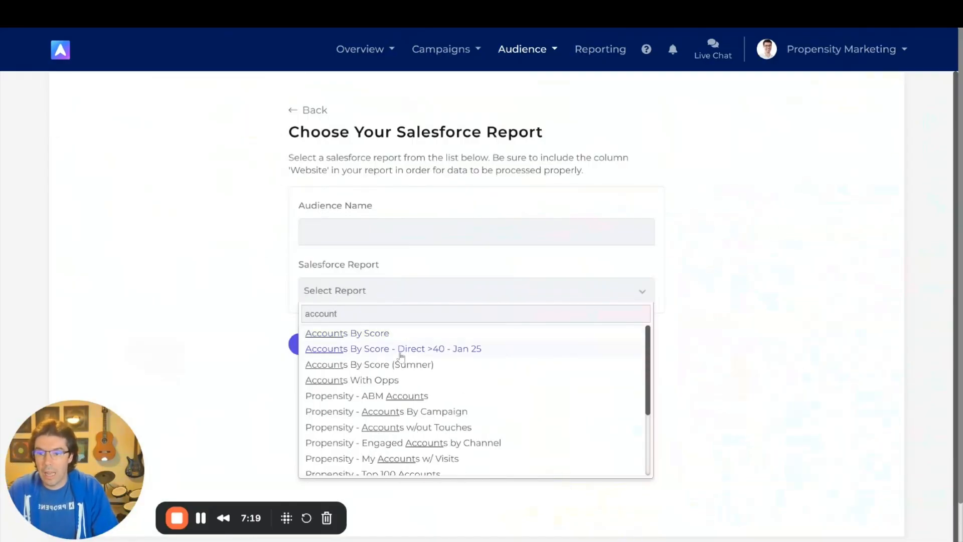
click(407, 387)
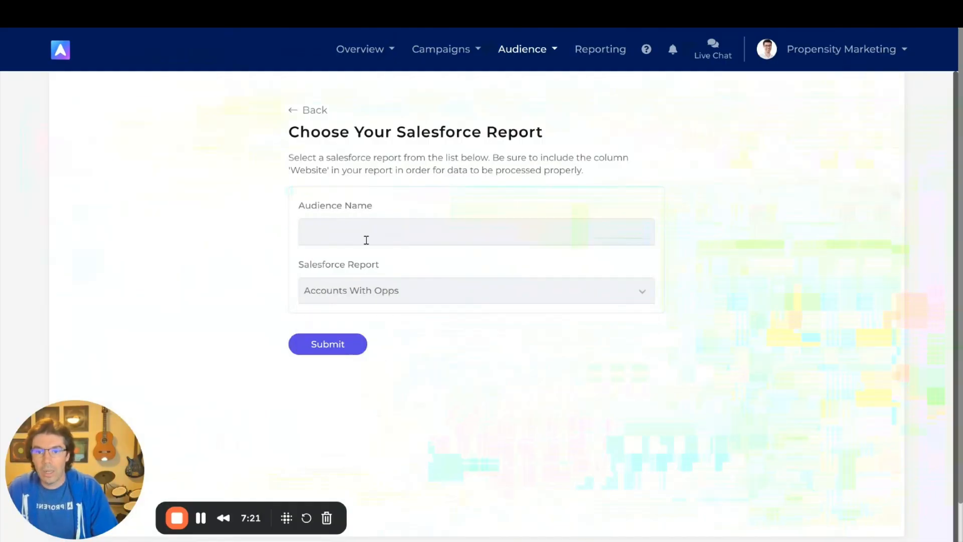
click(367, 228)
text(Pipe)
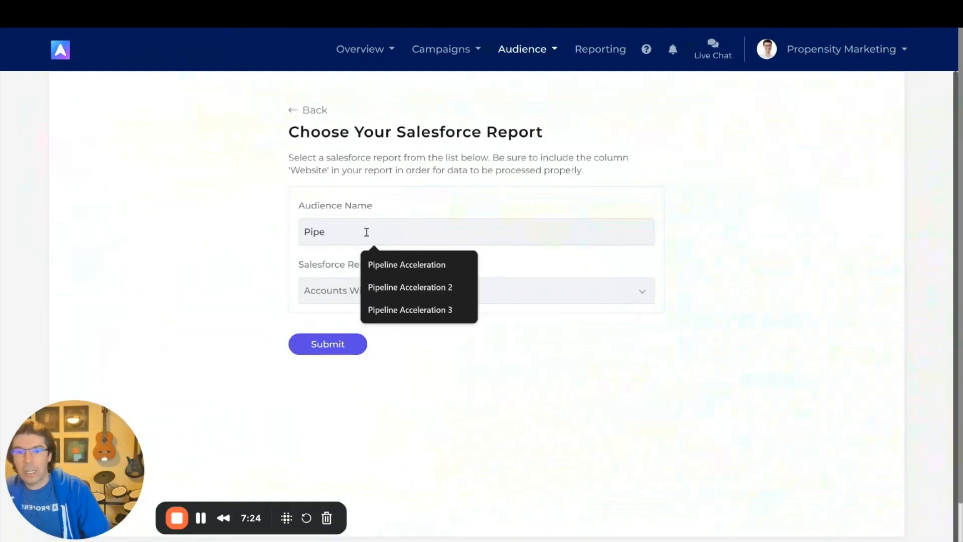
click(402, 266)
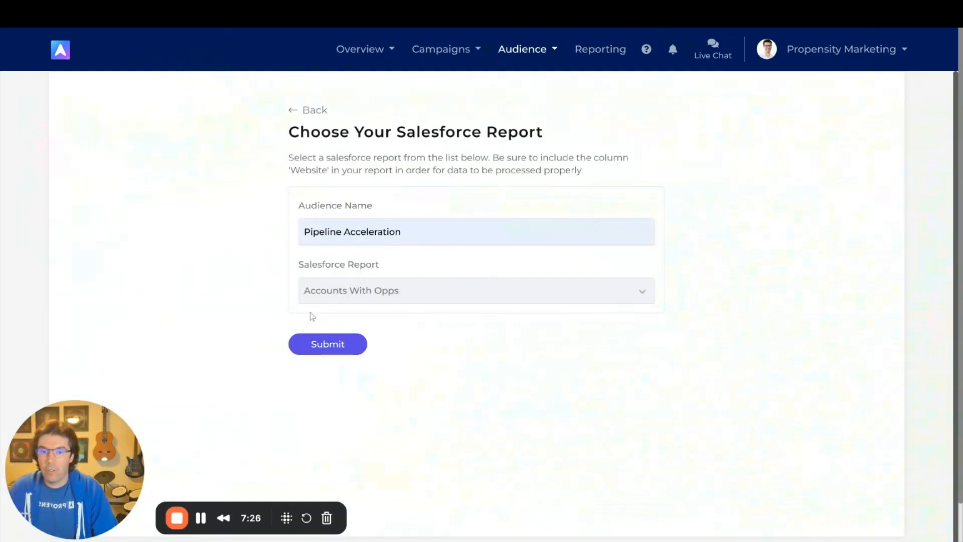
click(328, 345)
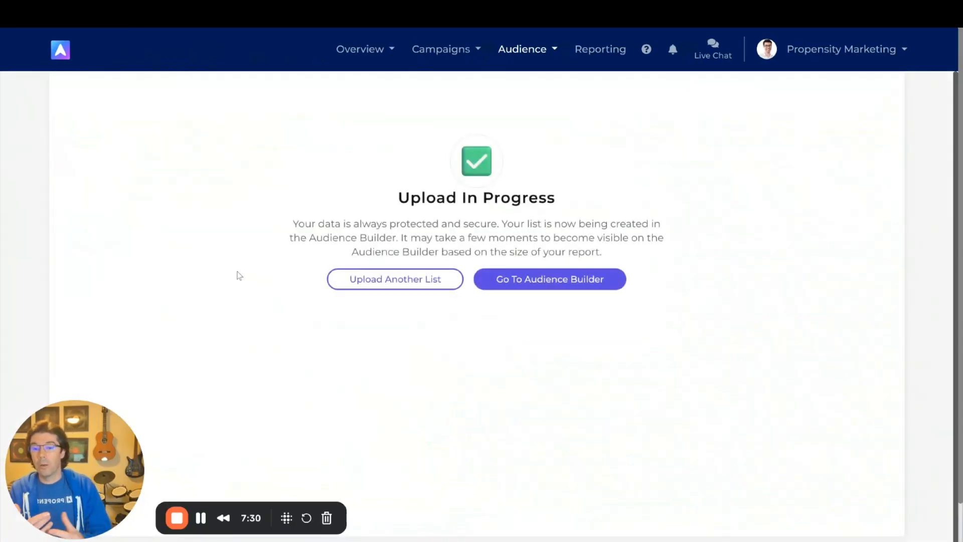
Go to the Audience Builder and open the already processed Pipeline Acceleration audience
click(514, 281)
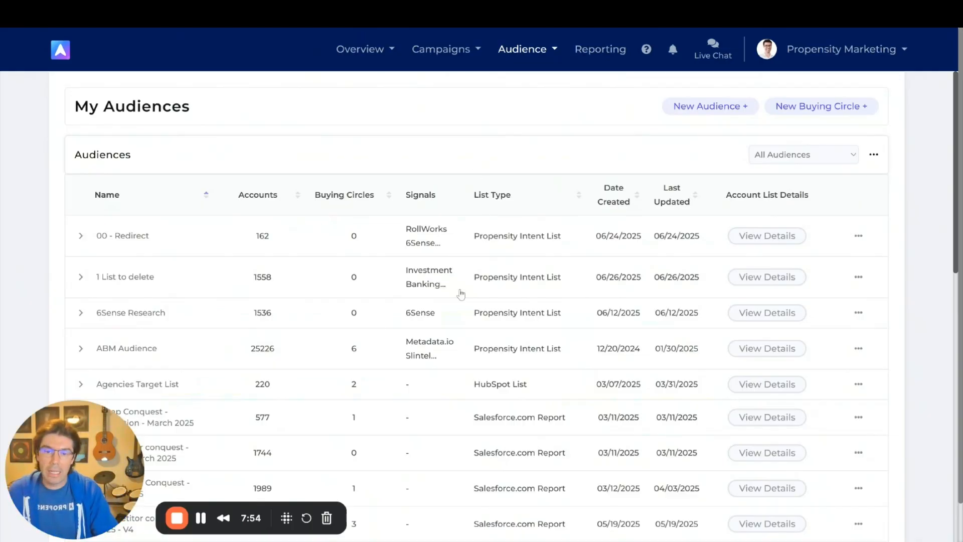
scroll(458, 296, down, 10)
scroll(461, 294, down, 3)
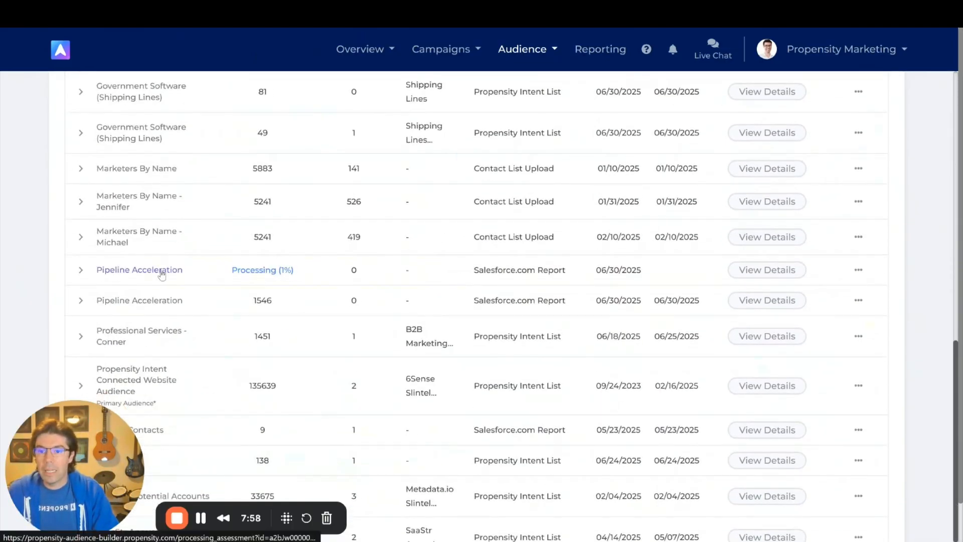
click(167, 303)
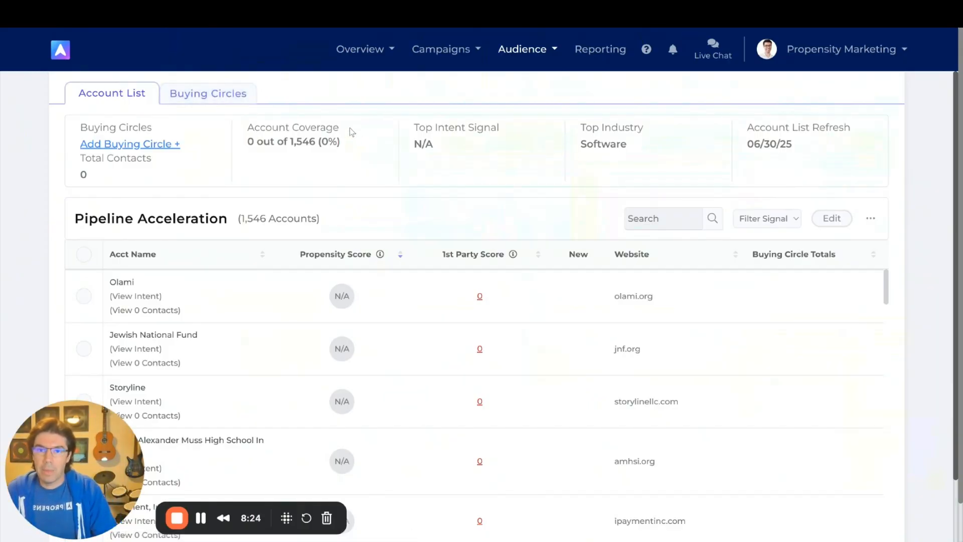
Open the Website Tracker and review the website visits chart and the list of visiting companies
click(368, 52)
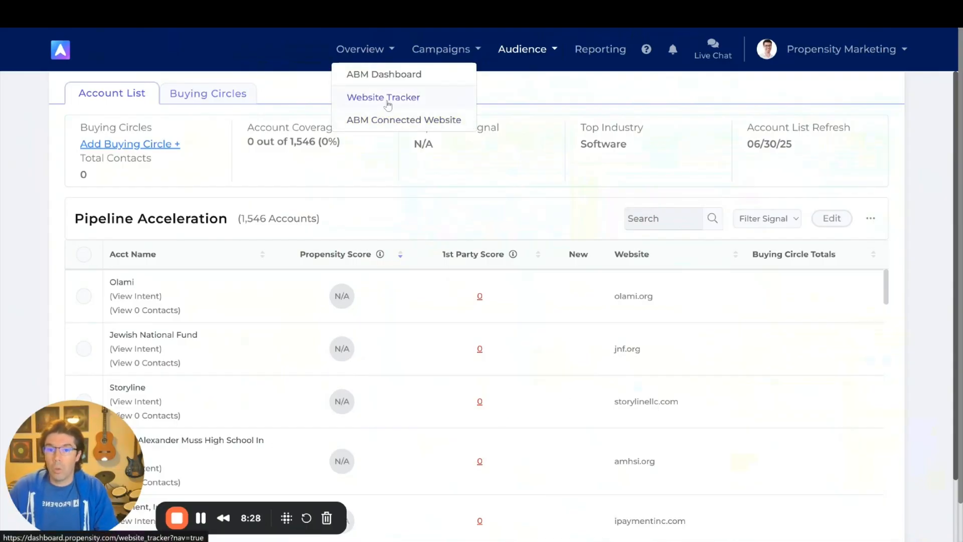
click(387, 103)
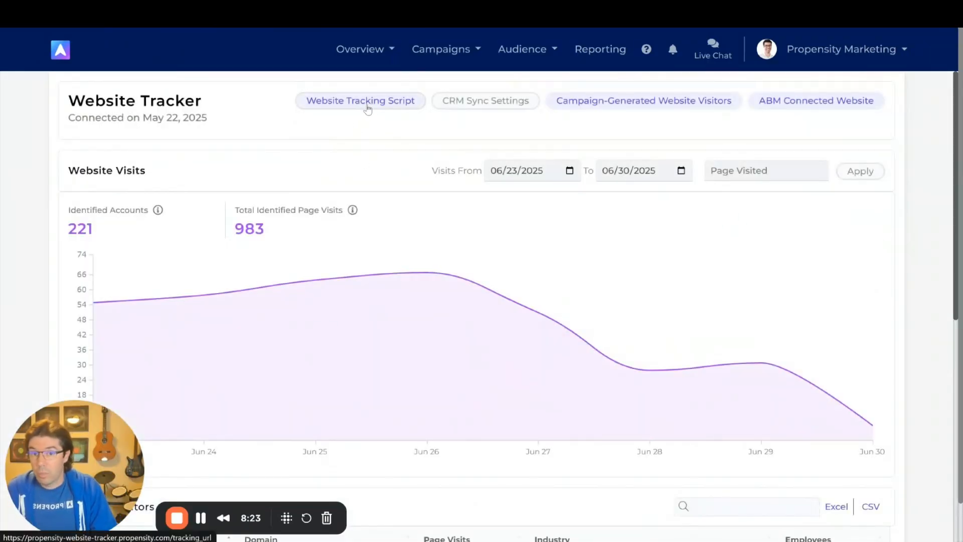
scroll(380, 127, down, 2)
scroll(379, 129, down, 5)
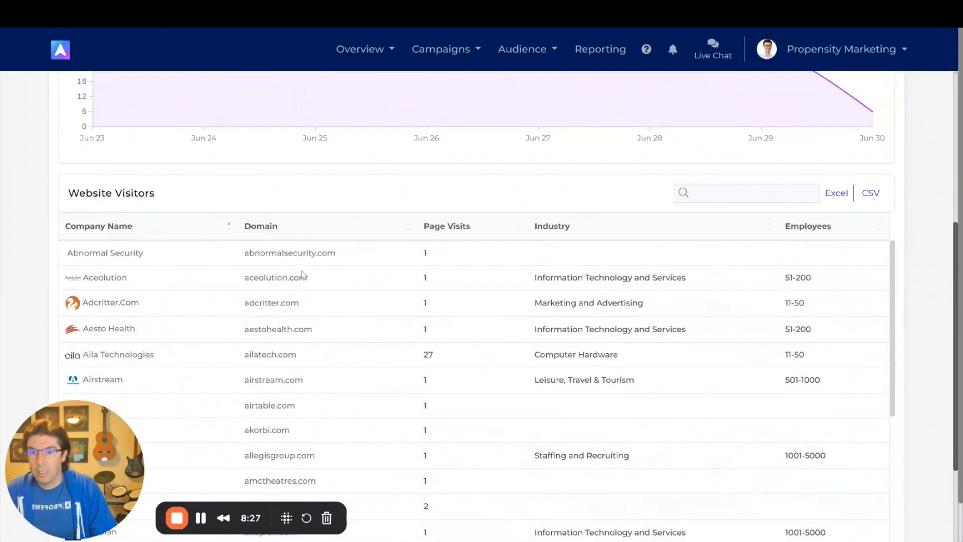
scroll(302, 275, up, 7)
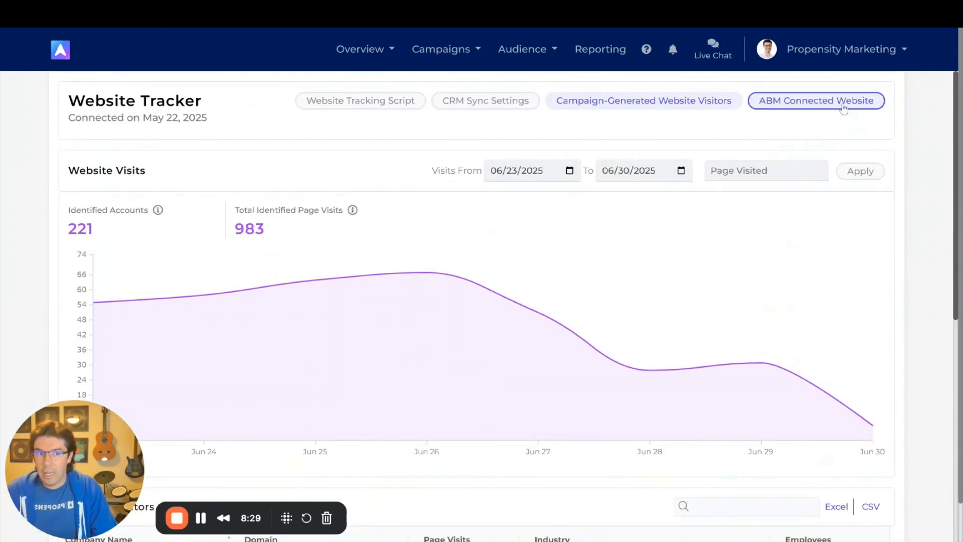
Open the ABM Connected Website report, view the leads found for Reconext, and close them
click(844, 103)
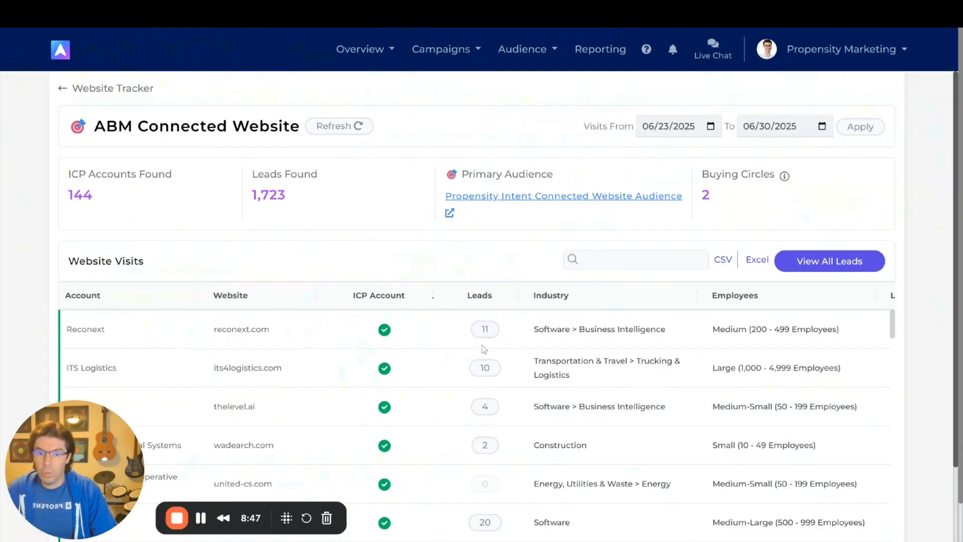
click(485, 328)
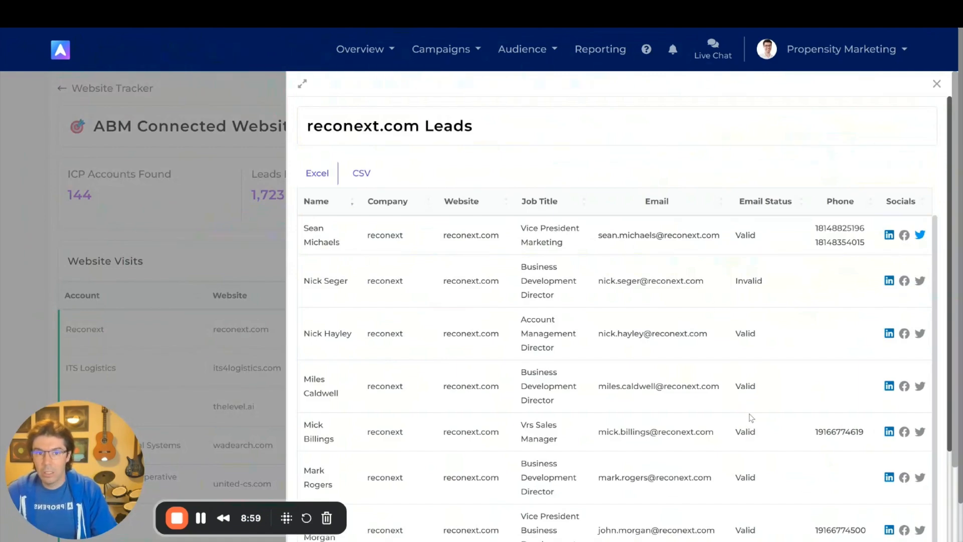
click(282, 230)
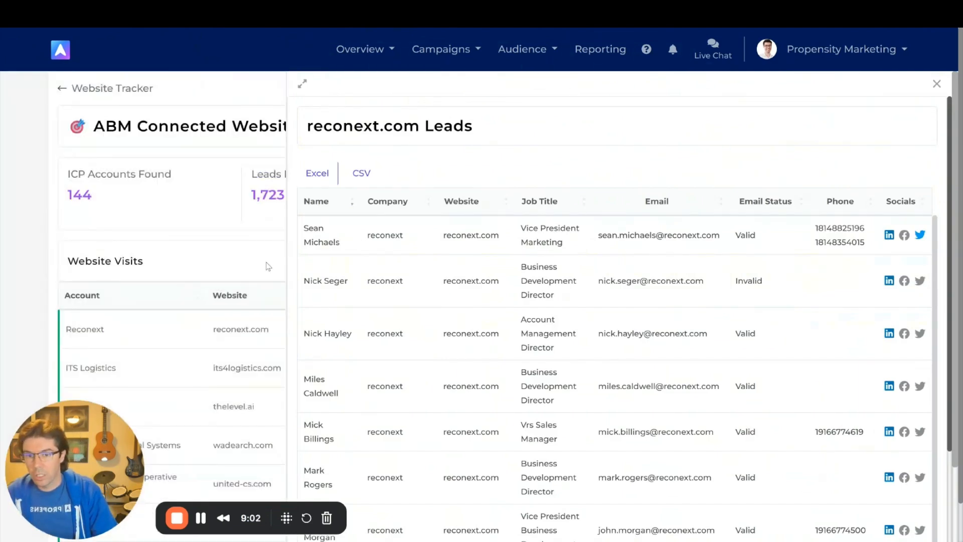
Examine the Website Visits table's scores, referral sources, UTM data, customer status, sales tasks, competitive and intent signals, and active campaigns
scroll(536, 374, right, 10)
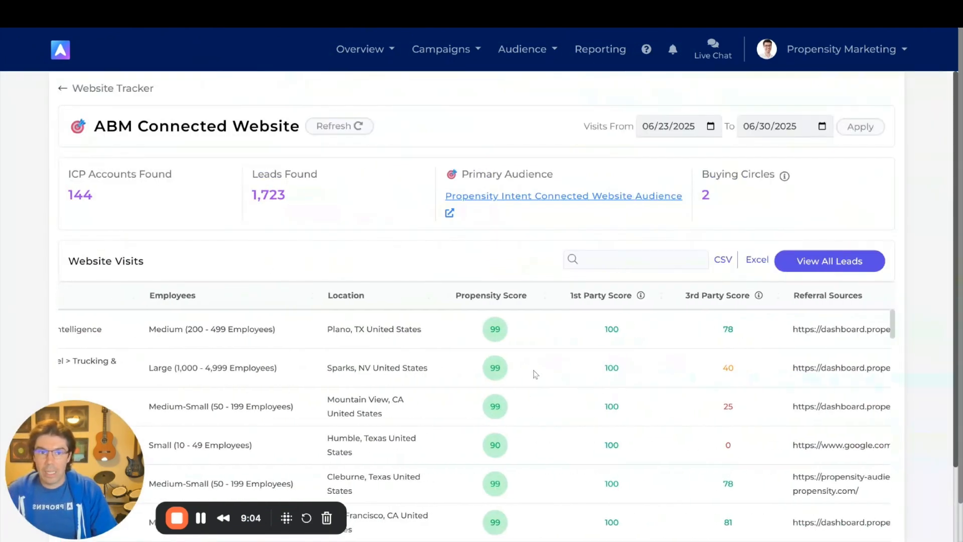
scroll(535, 373, right, 6)
scroll(472, 341, right, 4)
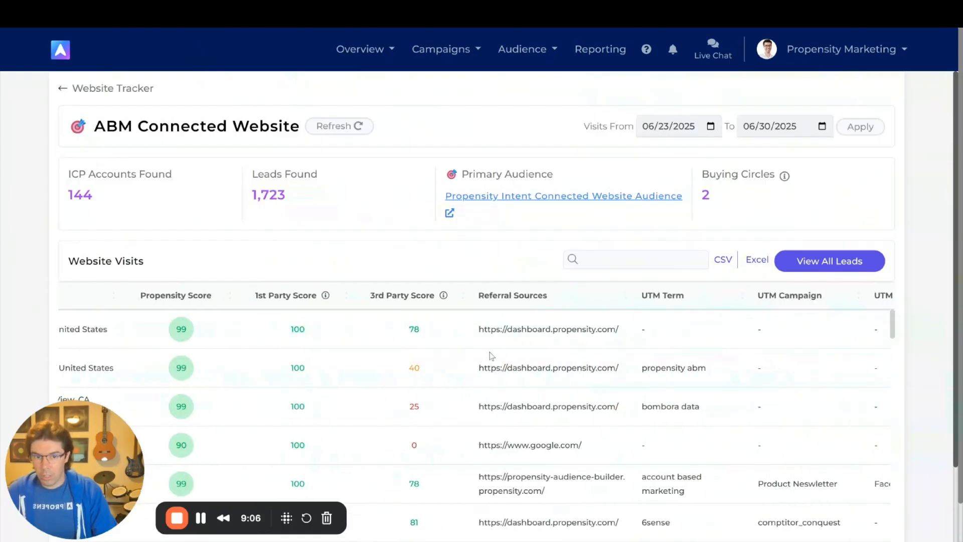
scroll(438, 351, right, 15)
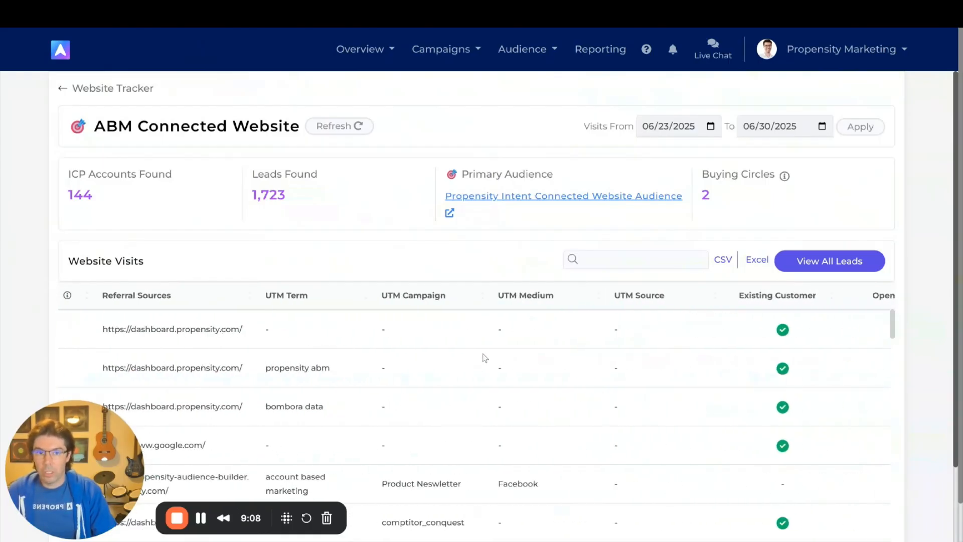
scroll(577, 402, right, 14)
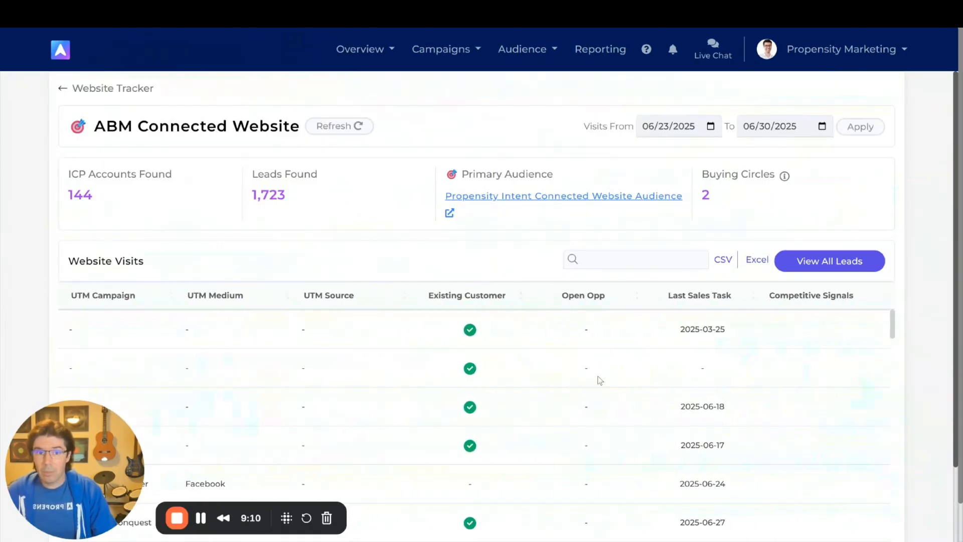
scroll(492, 382, right, 1)
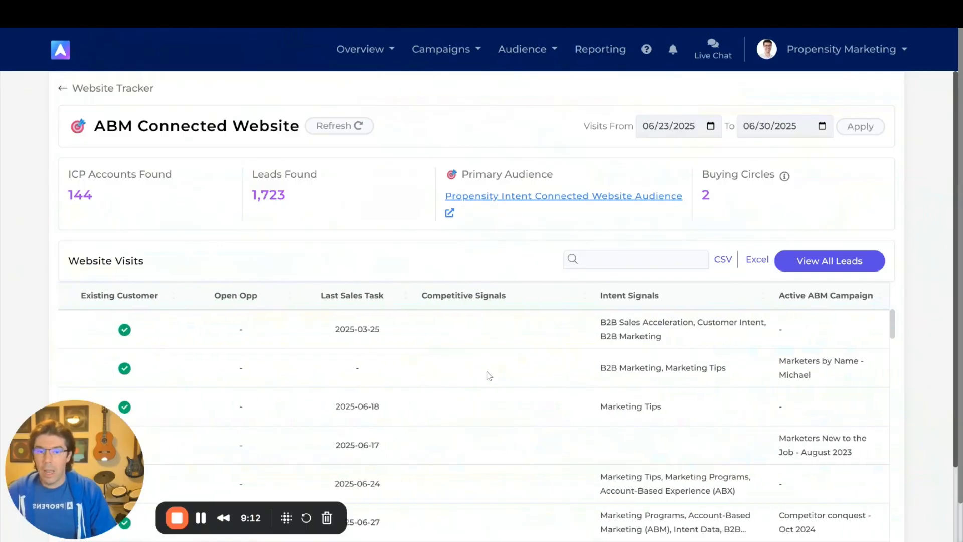
scroll(602, 351, down, 10)
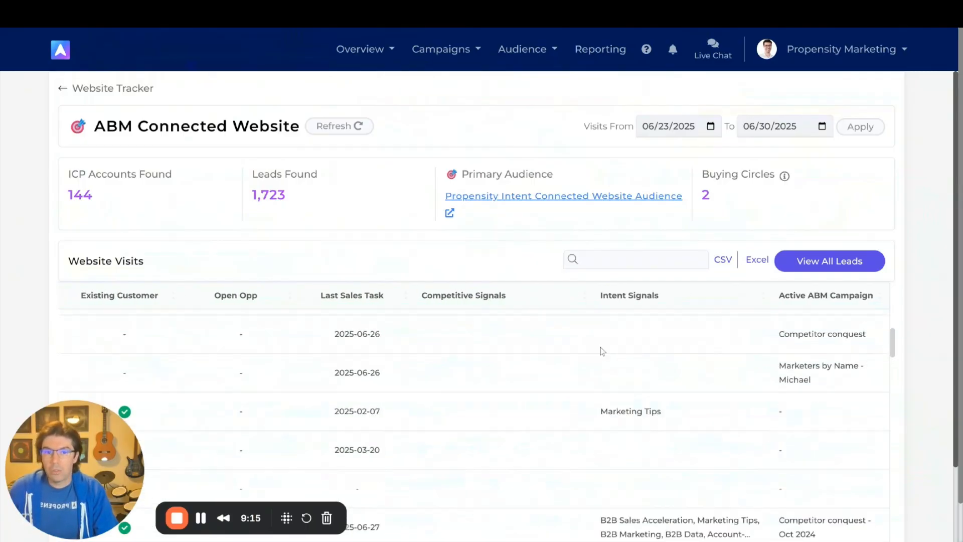
scroll(588, 354, down, 8)
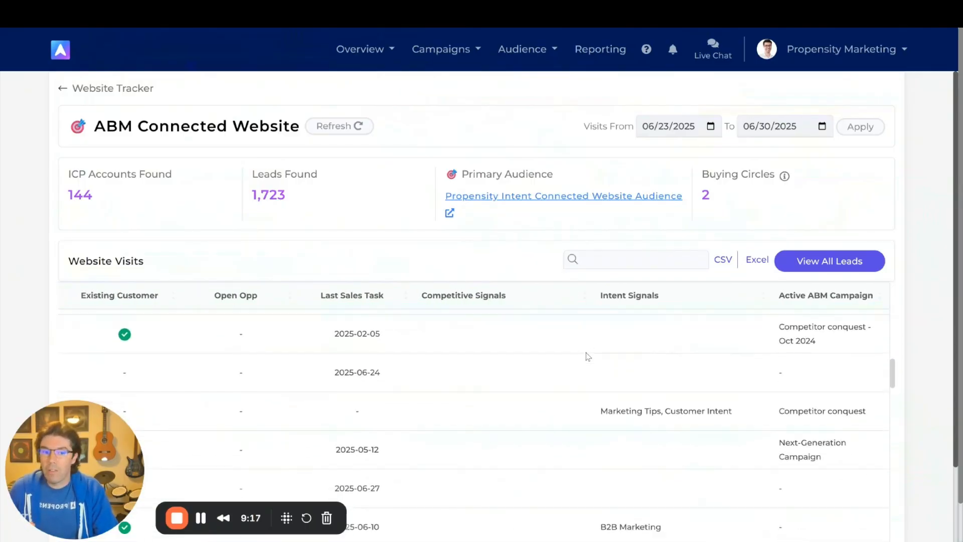
scroll(588, 356, down, 2)
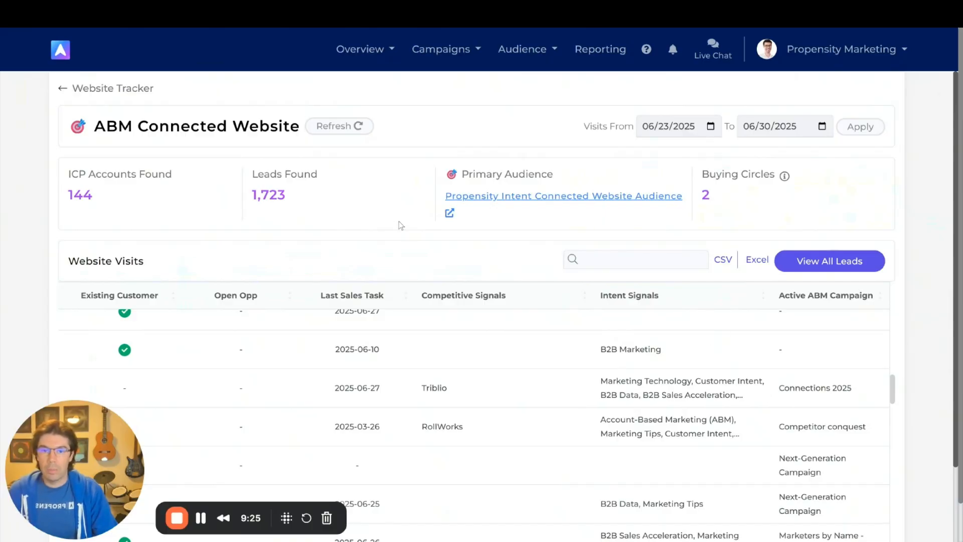
Go to My Audiences and start a new audience as an In-Market Account List
click(513, 53)
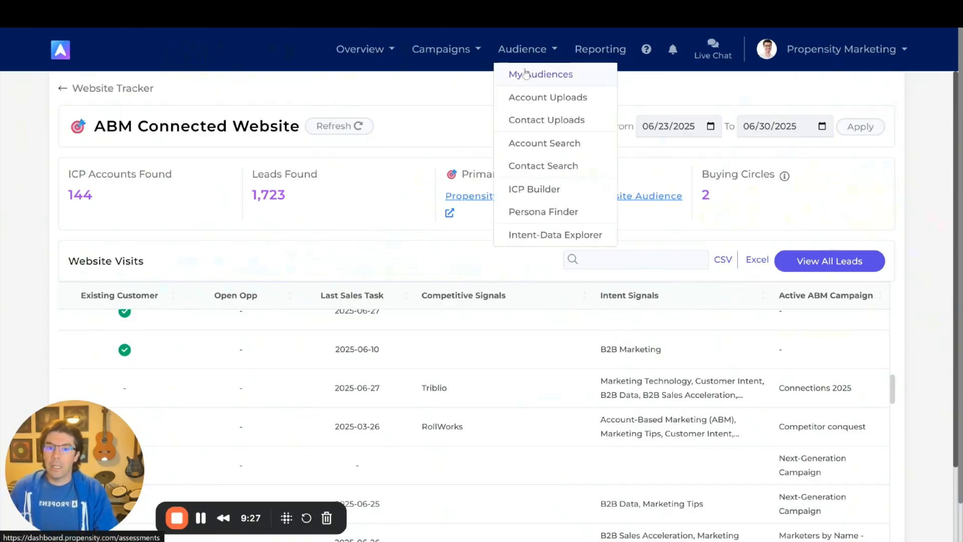
click(517, 75)
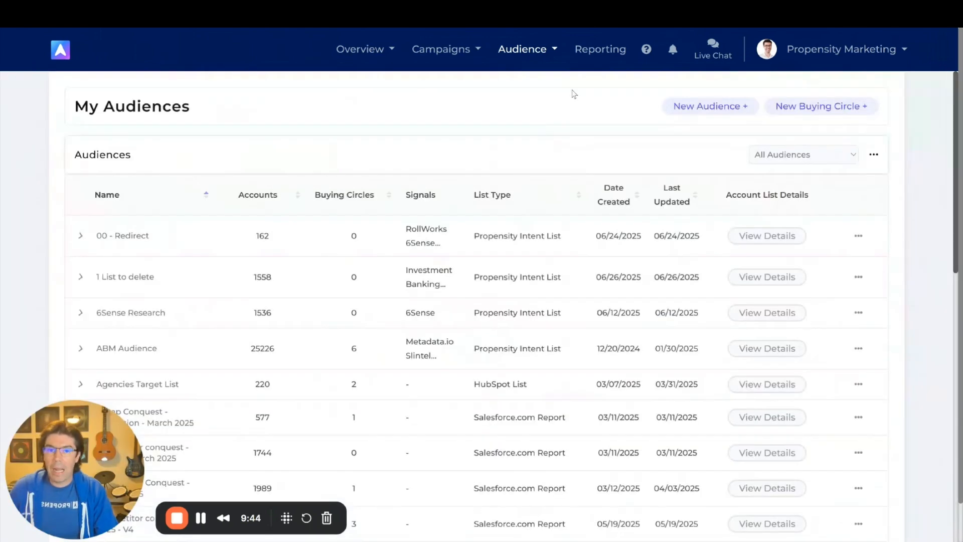
click(710, 106)
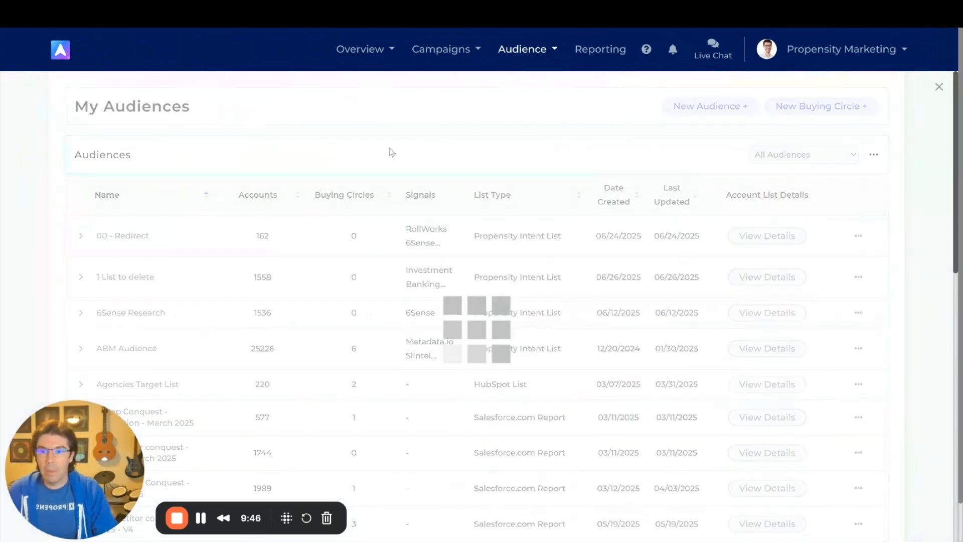
click(129, 262)
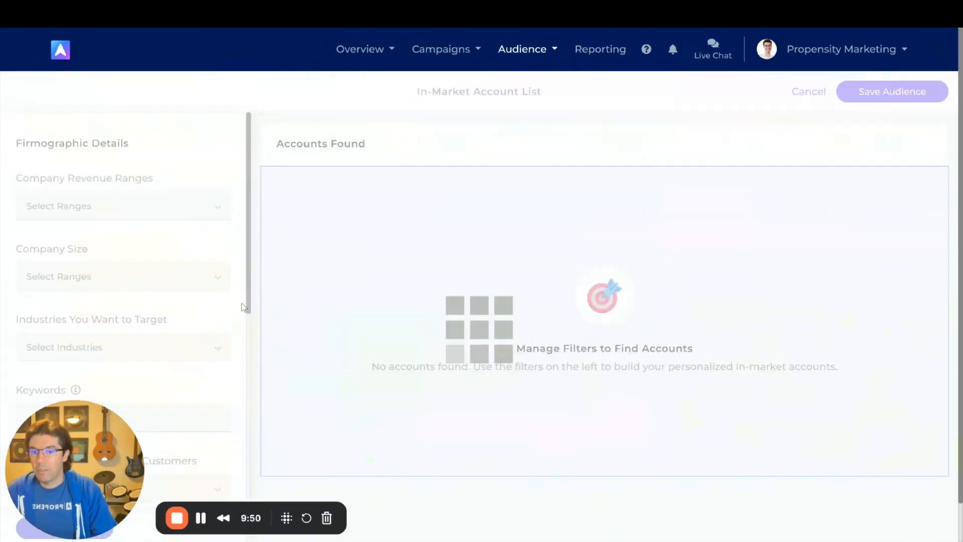
Filter the account list to ICP accounts with website visits in the last 90 days and update the list
scroll(234, 321, down, 10)
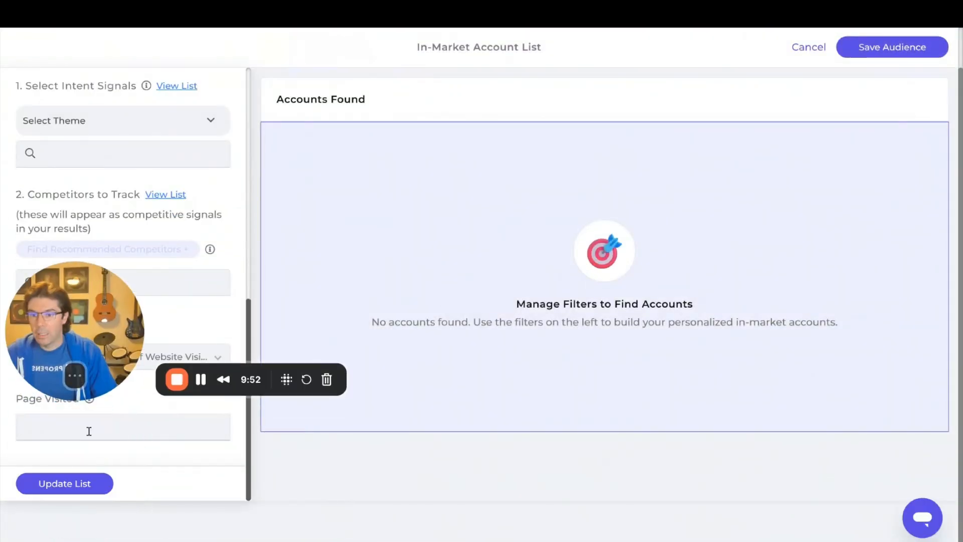
click(79, 361)
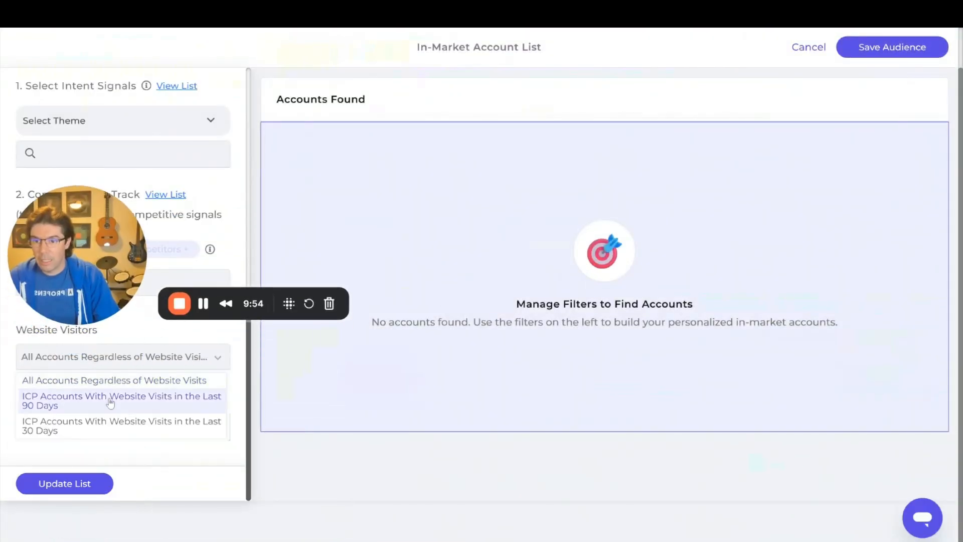
click(112, 397)
click(88, 483)
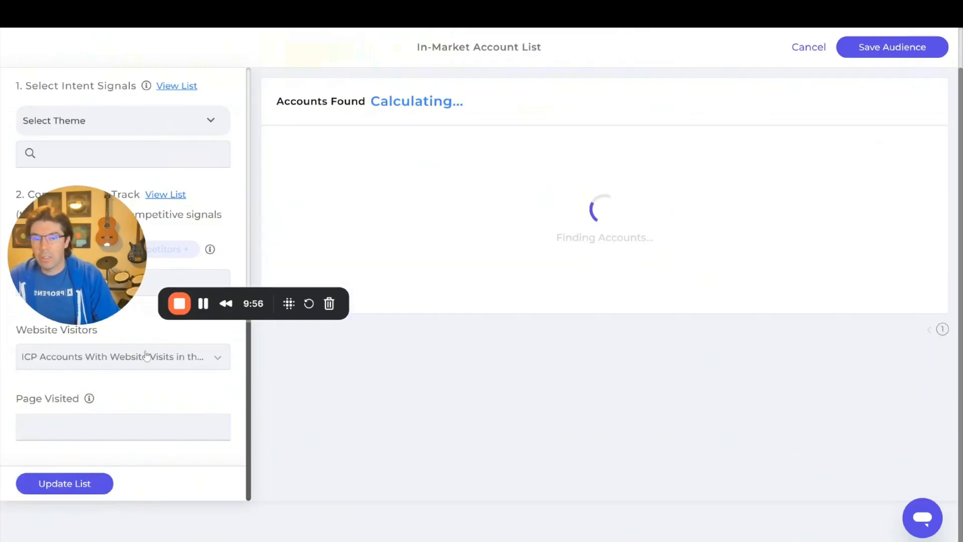
Add "pricing" as the visited-page filter and update the account list
click(146, 425)
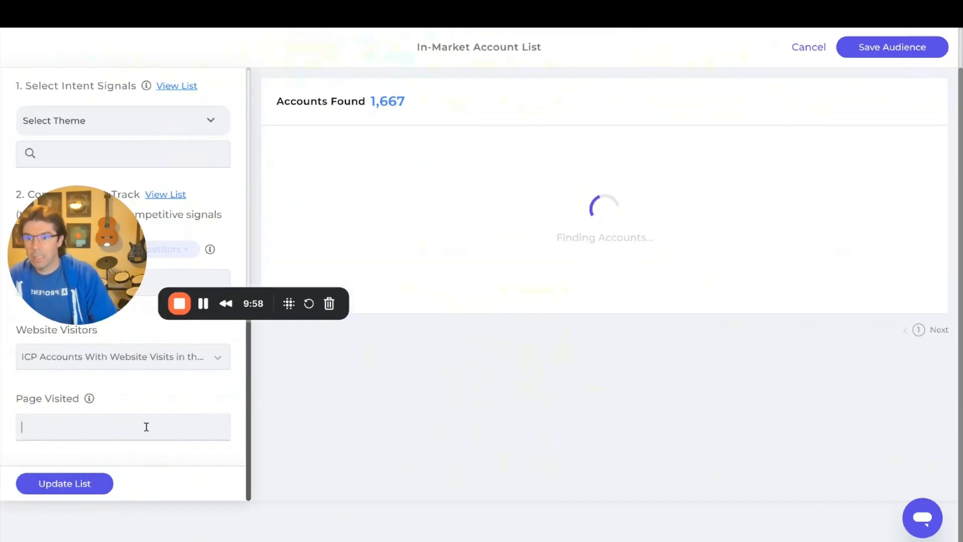
text(pricing)
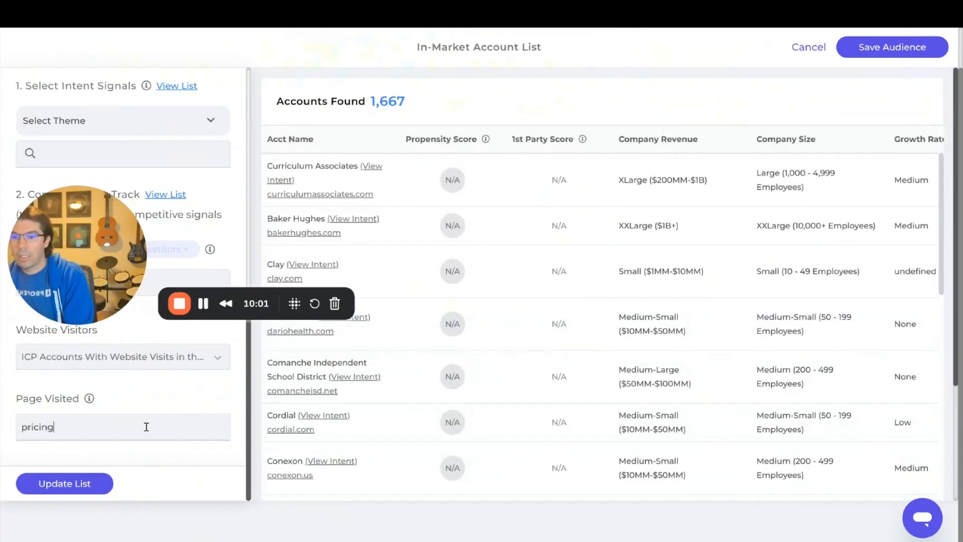
key(Return)
click(99, 483)
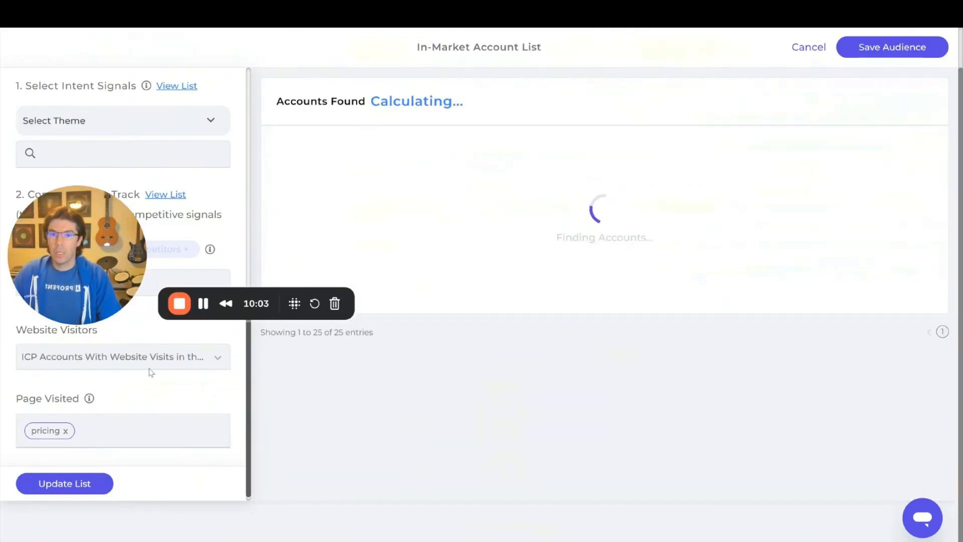